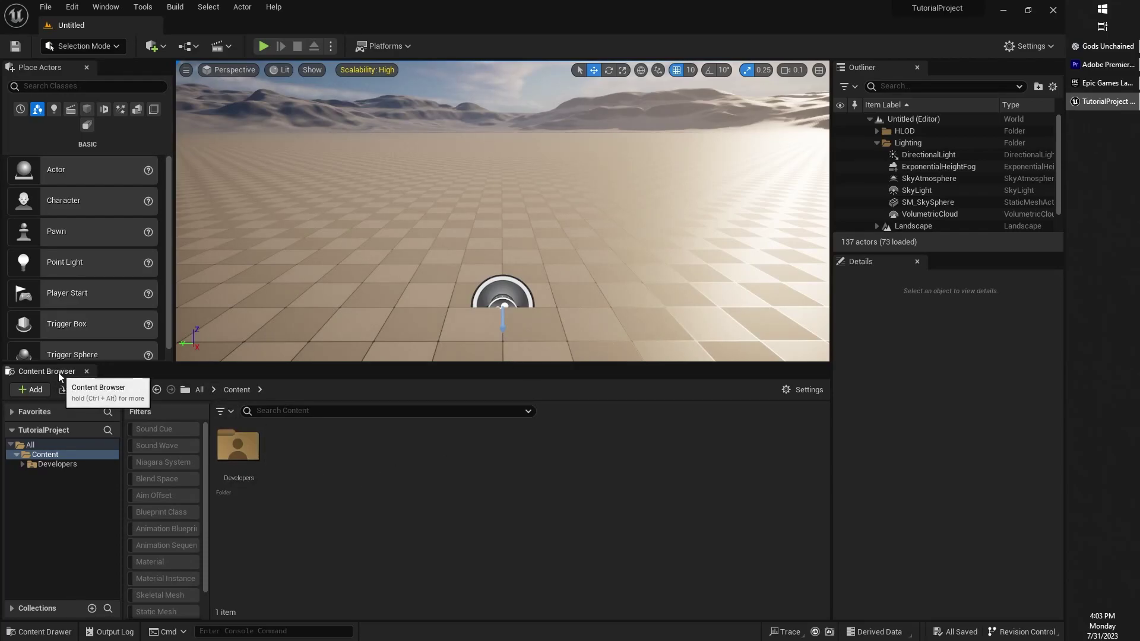
# Drag the splitter upward so the Content Browser grows and the level viewport shrinks
pyautogui.moveTo(236, 364); pyautogui.dragTo(228, 309)
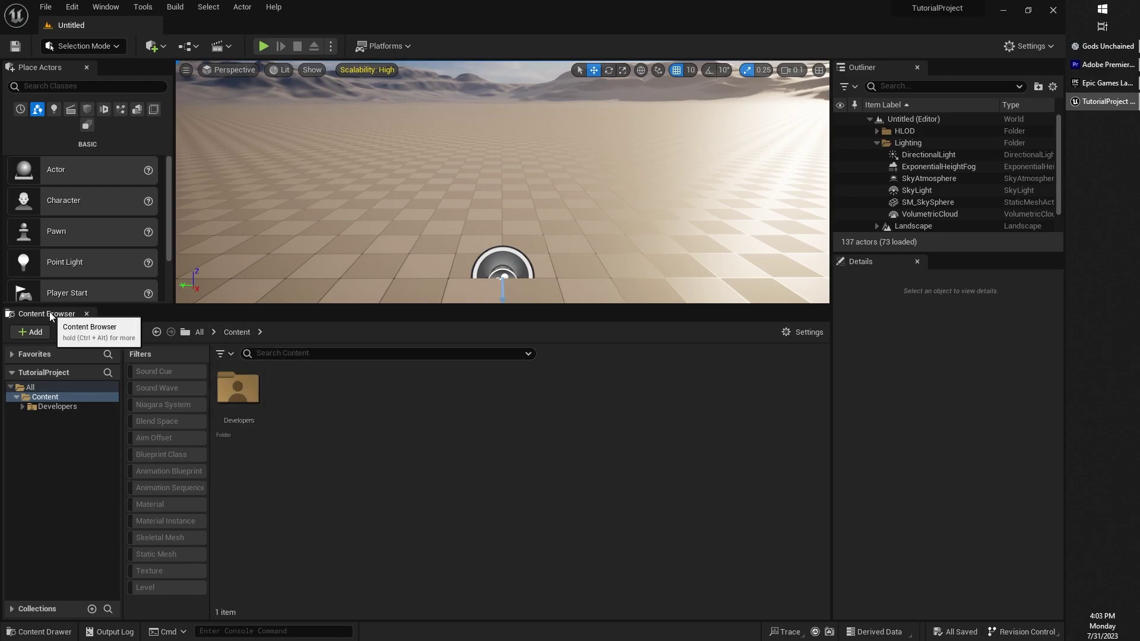
# Open Content Browser 2 from the Window menu's Content Browser list
pyautogui.click(107, 7)
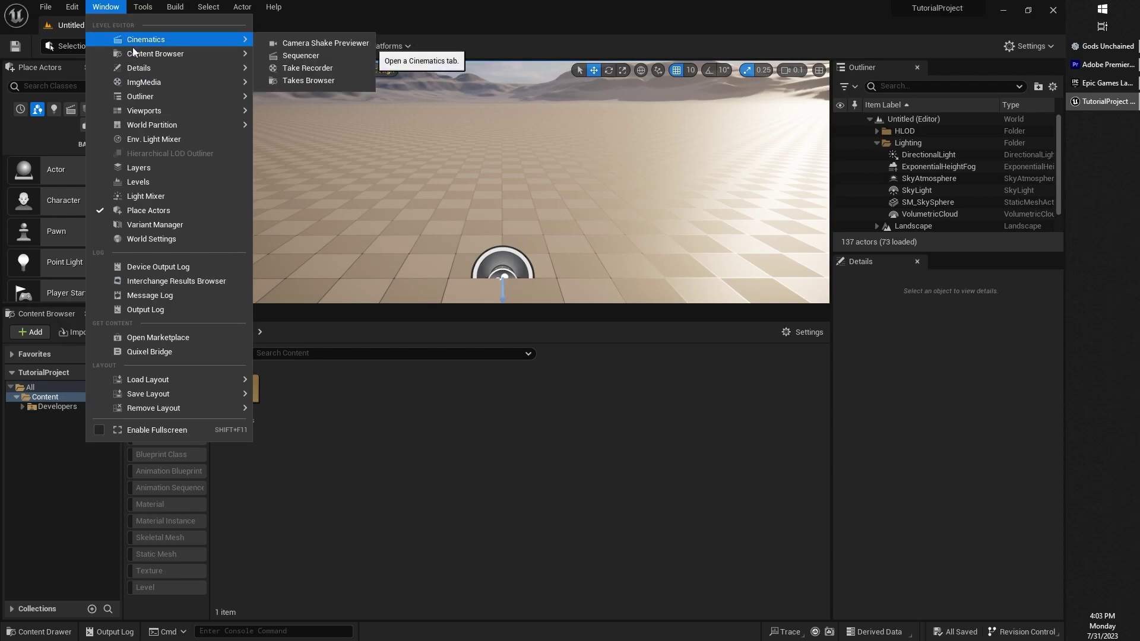
pyautogui.moveTo(134, 59)
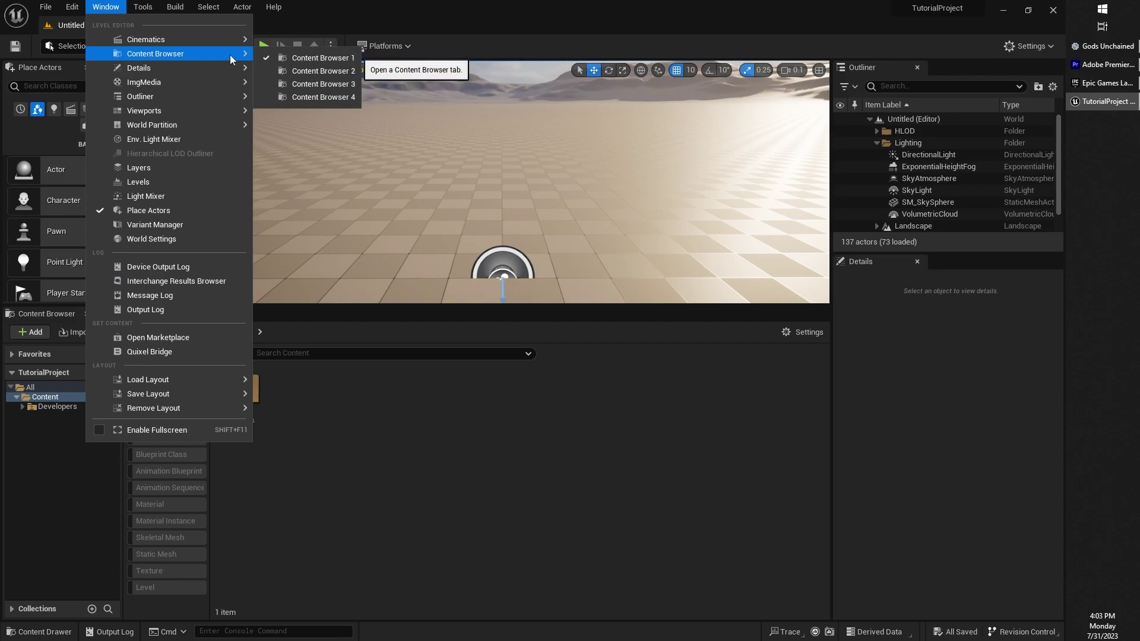
pyautogui.click(295, 72)
# Switch back and forth between the Content Browser 1 and 2 tabs to compare them
pyautogui.click(74, 316)
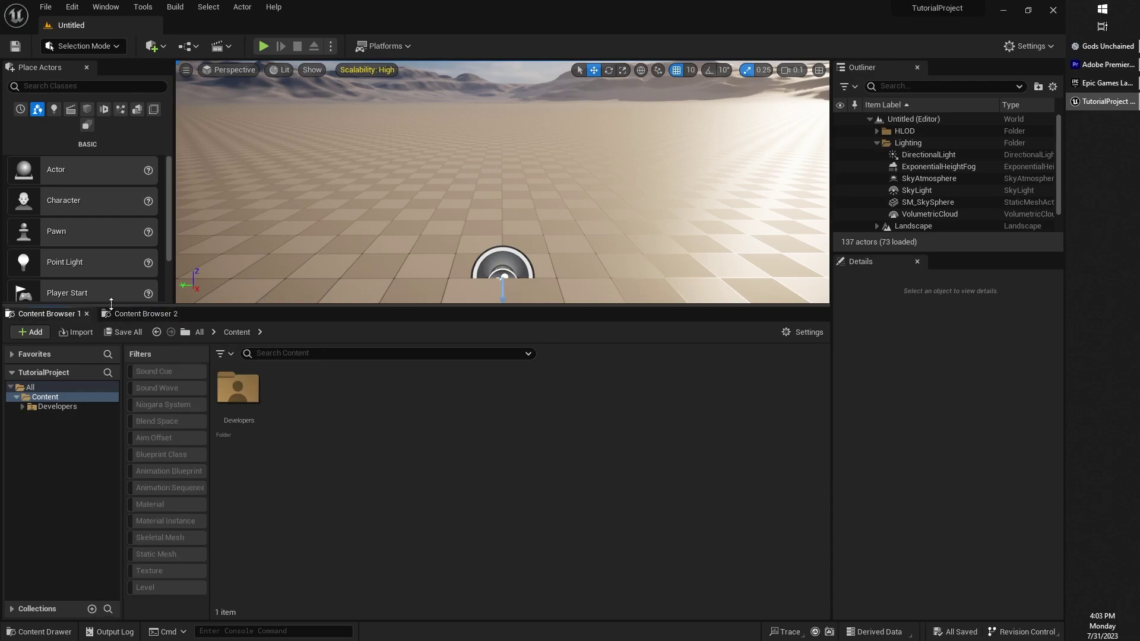
pyautogui.click(142, 313)
pyautogui.click(72, 313)
pyautogui.click(146, 315)
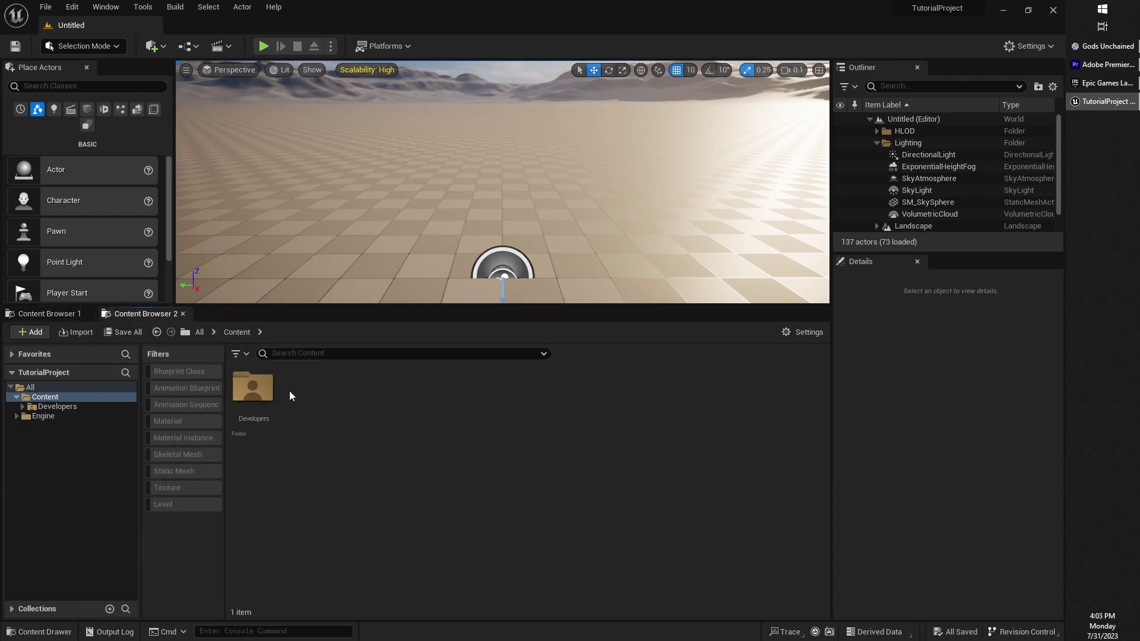
pyautogui.click(57, 315)
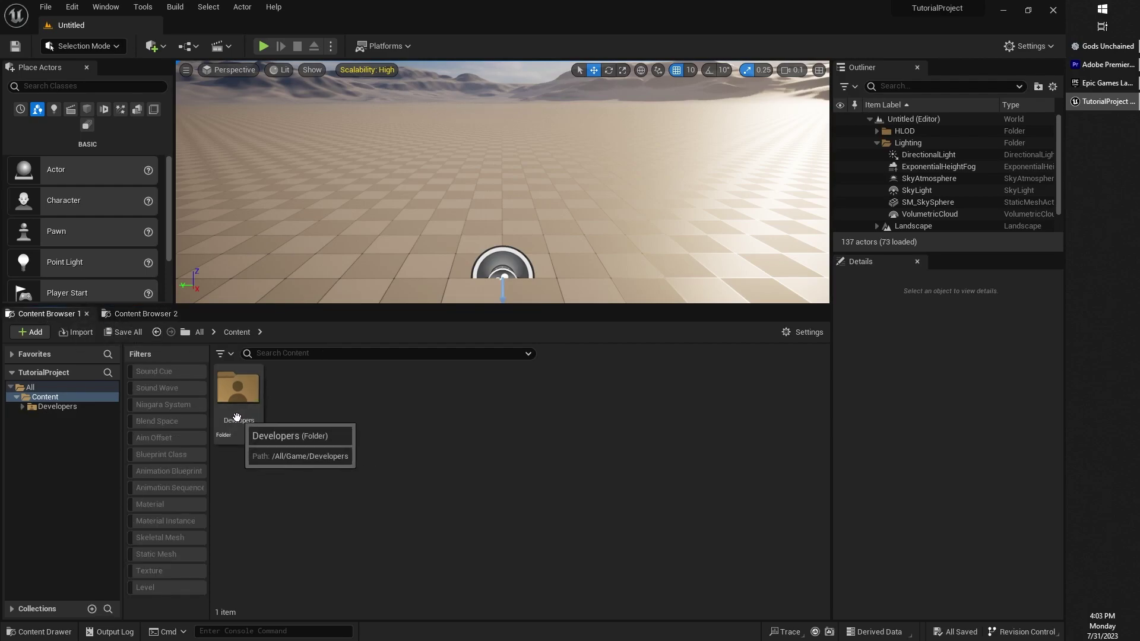
pyautogui.click(157, 314)
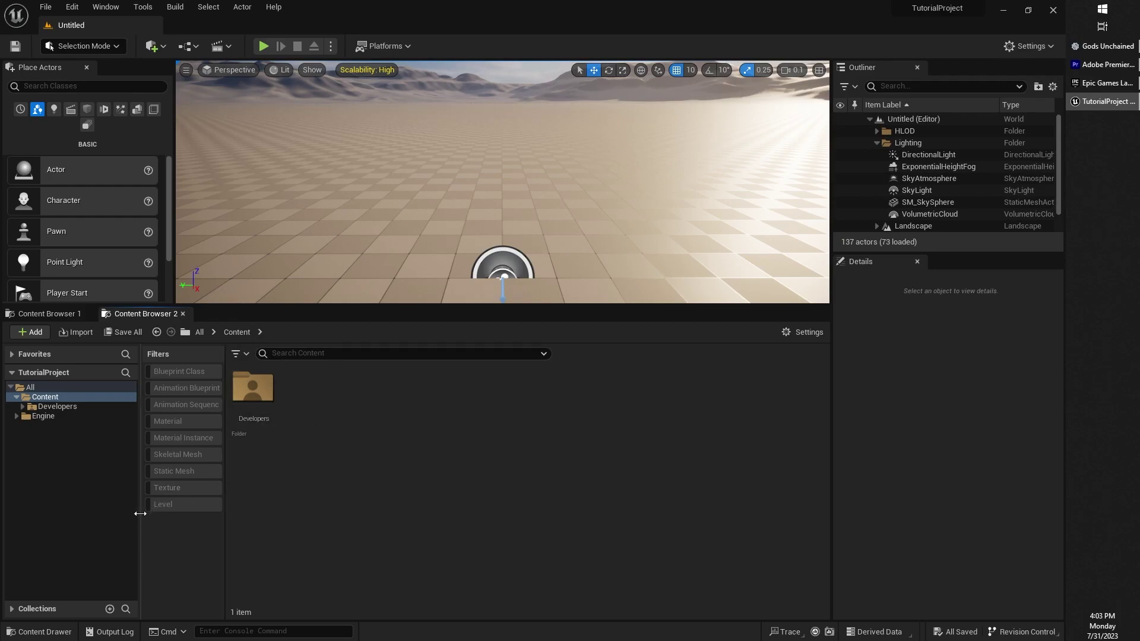
# In the first Content Browser, go up to All and open the Content folder
pyautogui.click(49, 313)
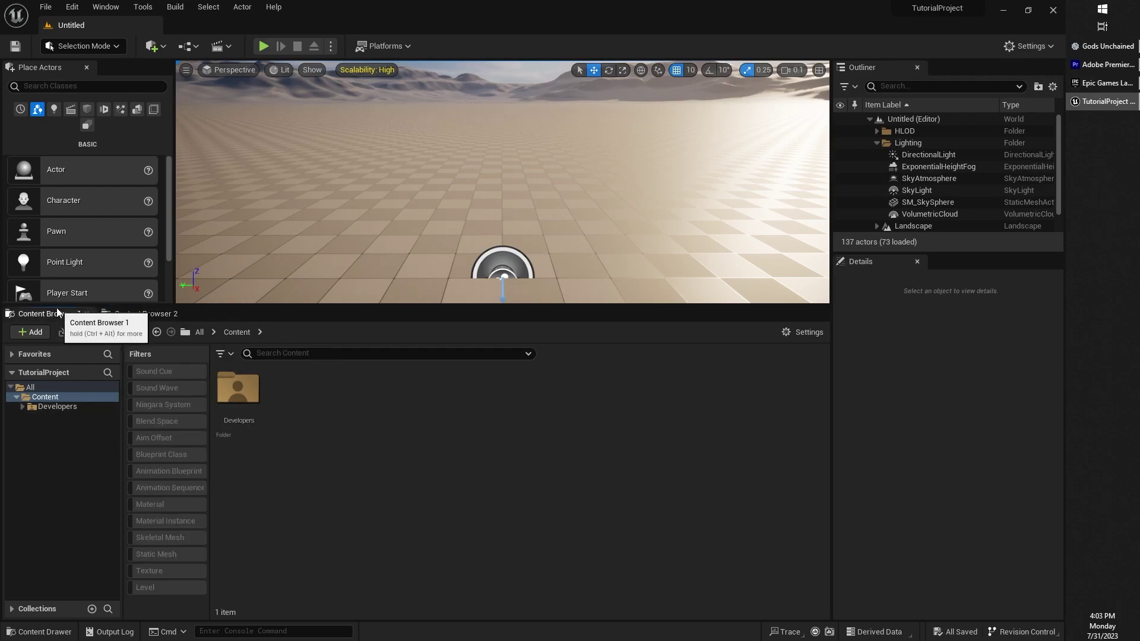
pyautogui.click(196, 333)
pyautogui.click(233, 390)
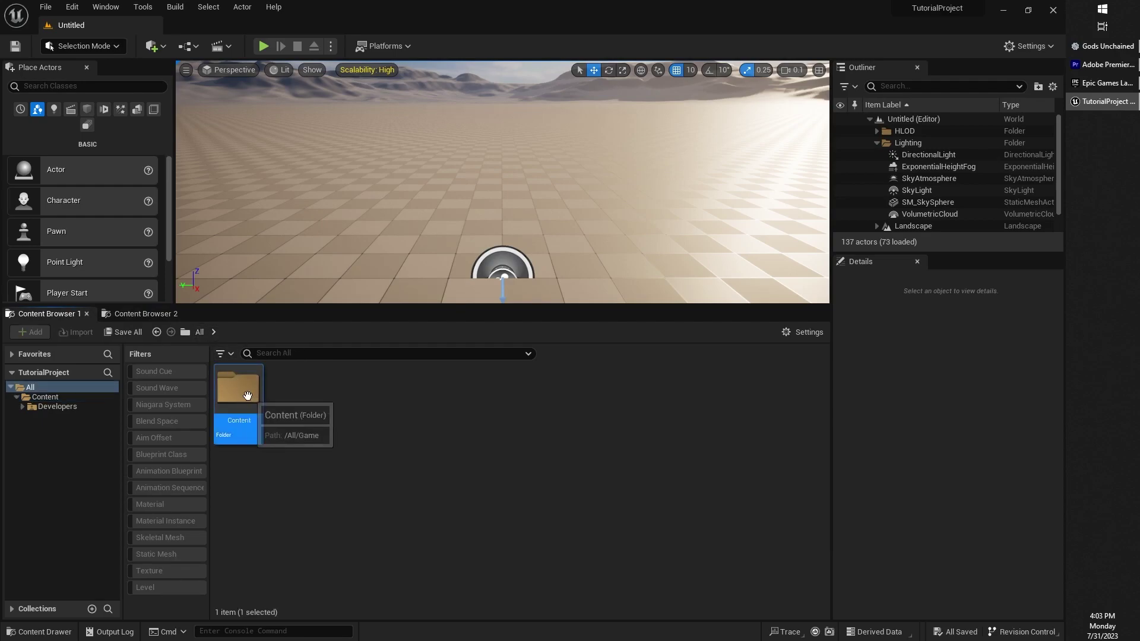
pyautogui.doubleClick(233, 390)
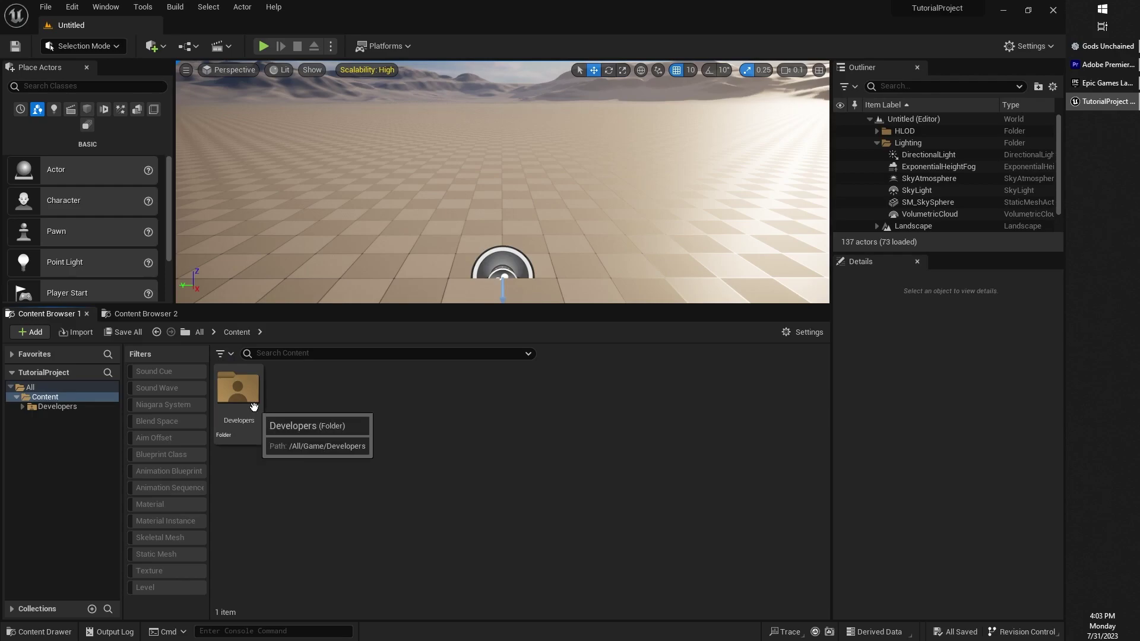
# Delete the Developers folder with confirmation, then reopen Content to see it empty
pyautogui.click(252, 408)
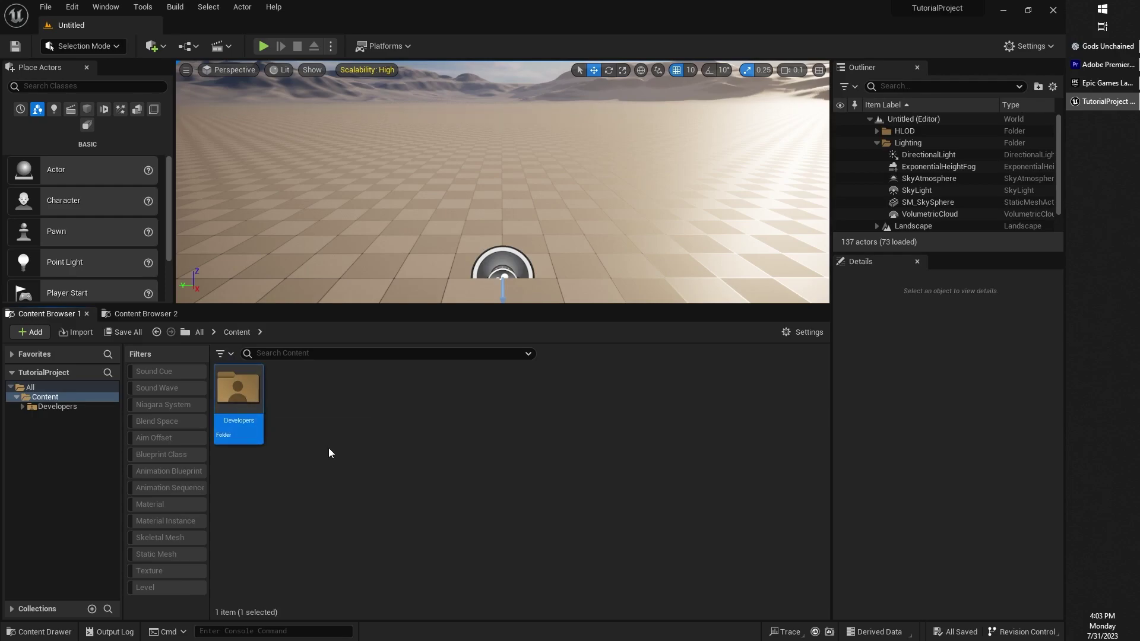
pyautogui.press('Delete')
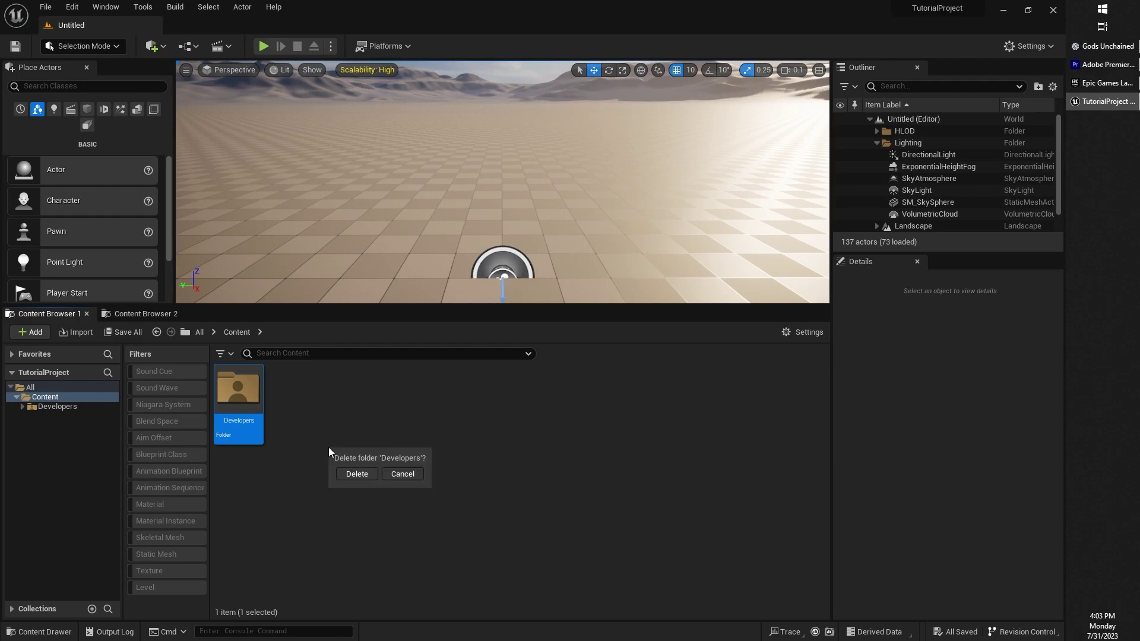
pyautogui.click(356, 473)
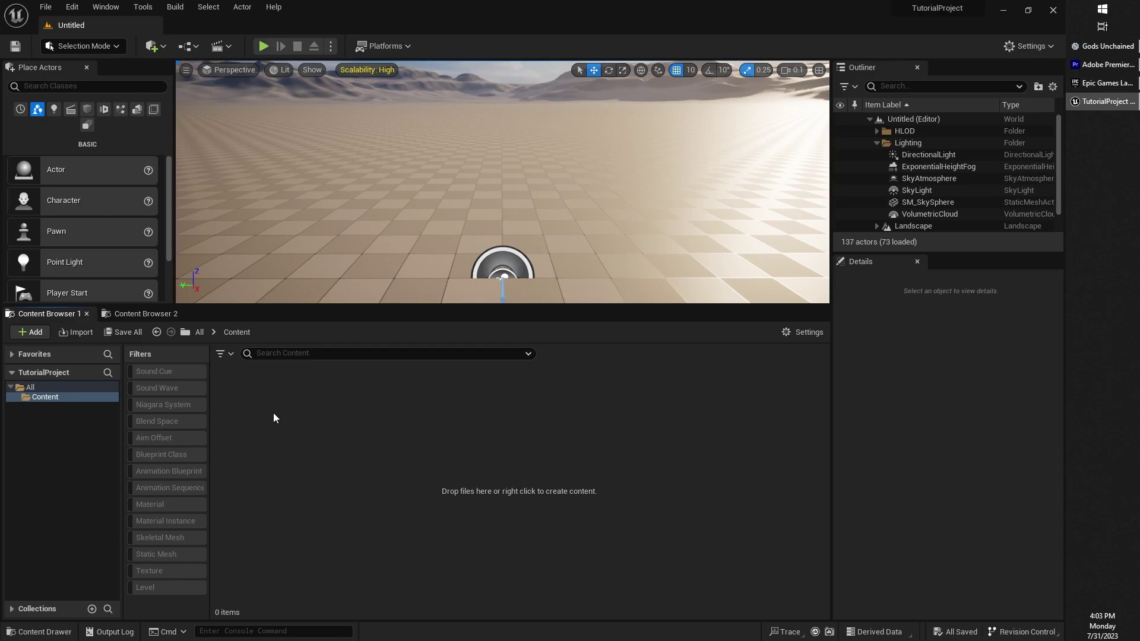
pyautogui.click(200, 332)
pyautogui.click(239, 385)
pyautogui.doubleClick(239, 385)
# From All, use Show in Explorer on the Content folder and position the Explorer window
pyautogui.click(200, 332)
pyautogui.rightClick(231, 372)
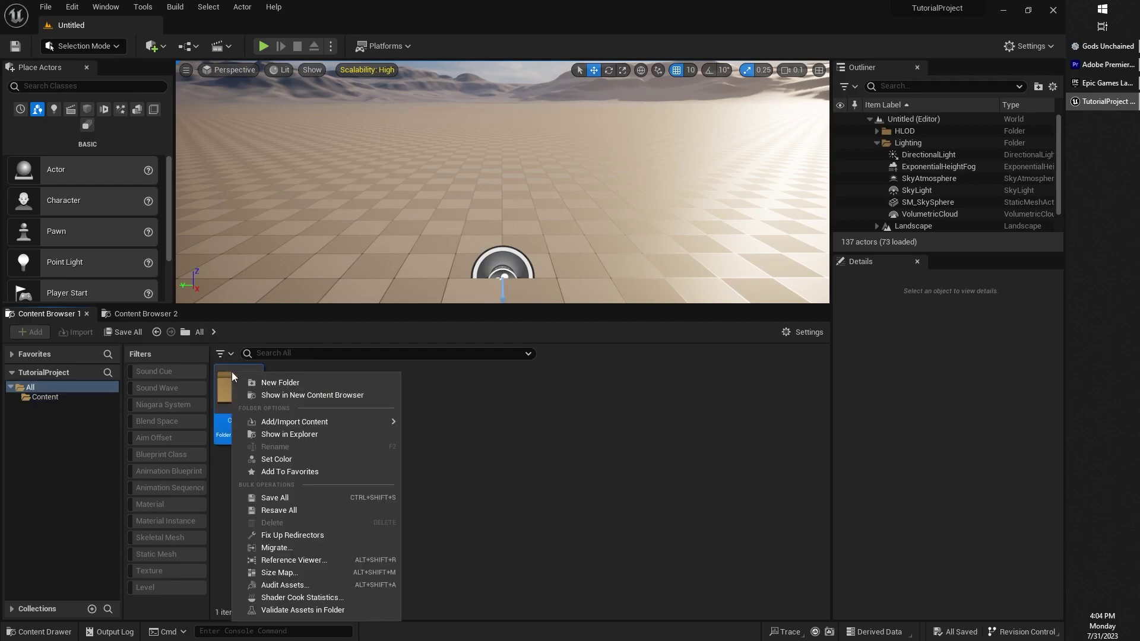
pyautogui.click(289, 435)
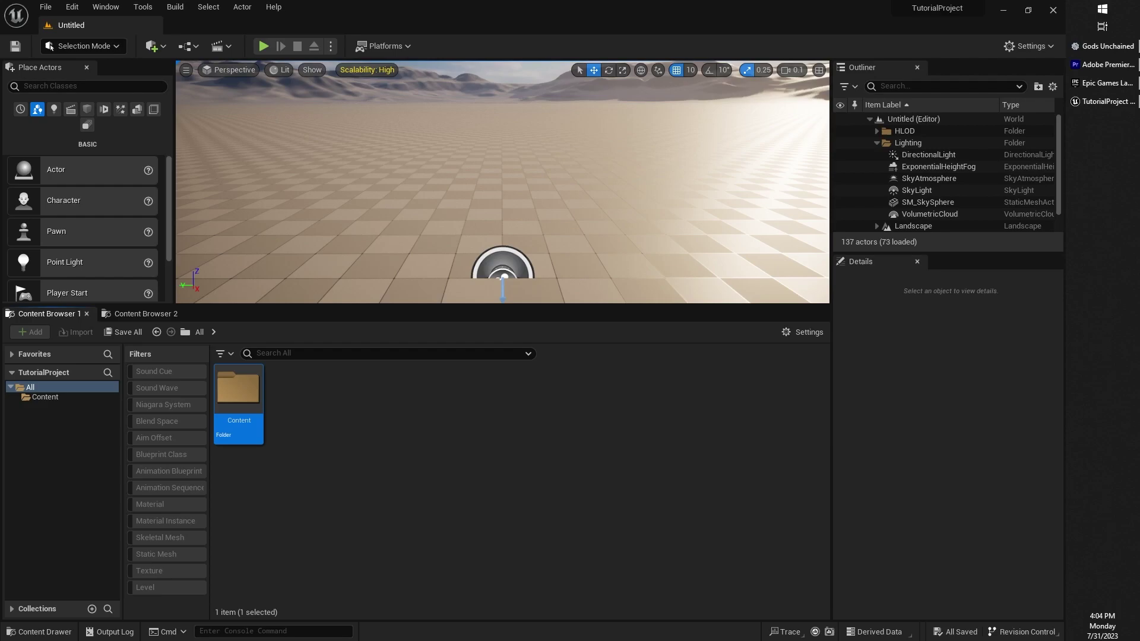
pyautogui.moveTo(561, 58); pyautogui.dragTo(542, 85)
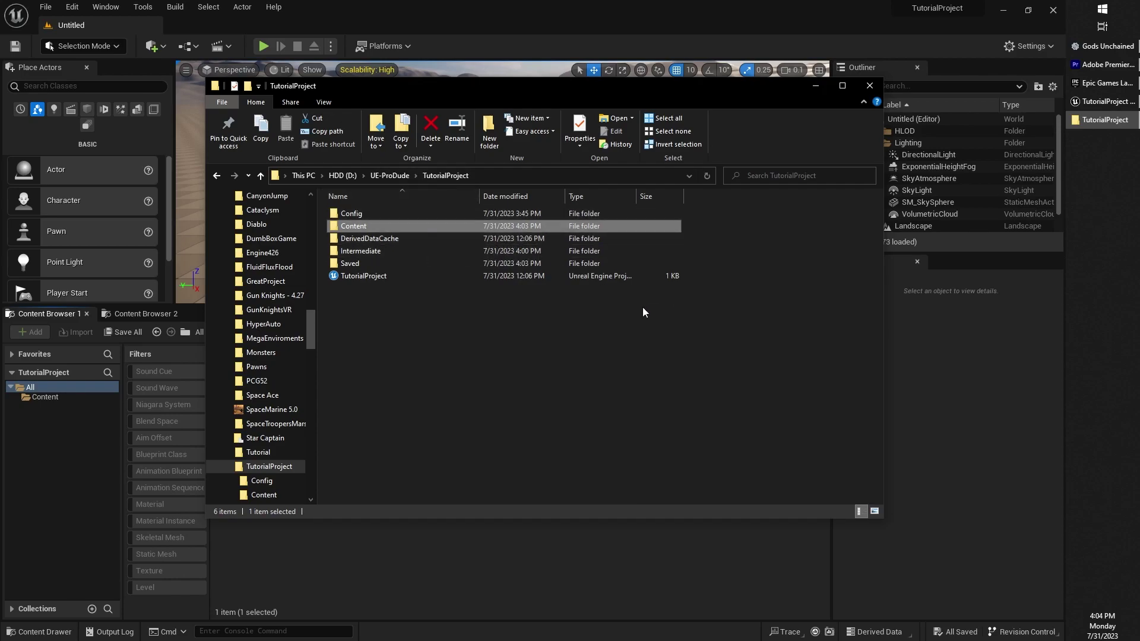
# Browse into Content on disk, return to TutorialProject, then drag Explorer out of the way
pyautogui.doubleClick(351, 227)
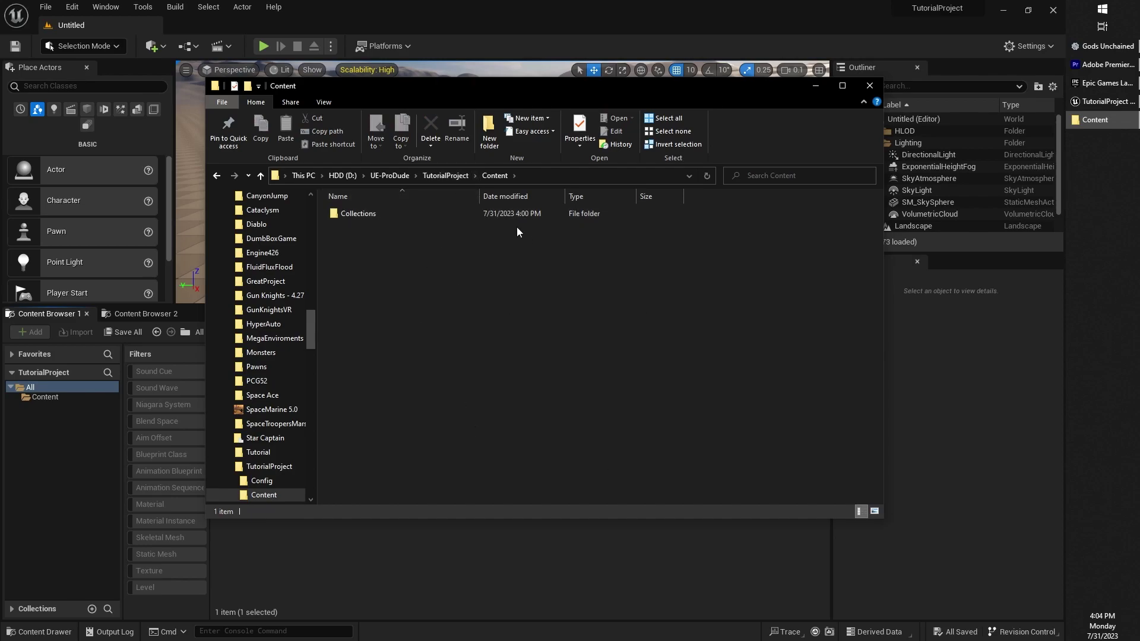
pyautogui.click(446, 176)
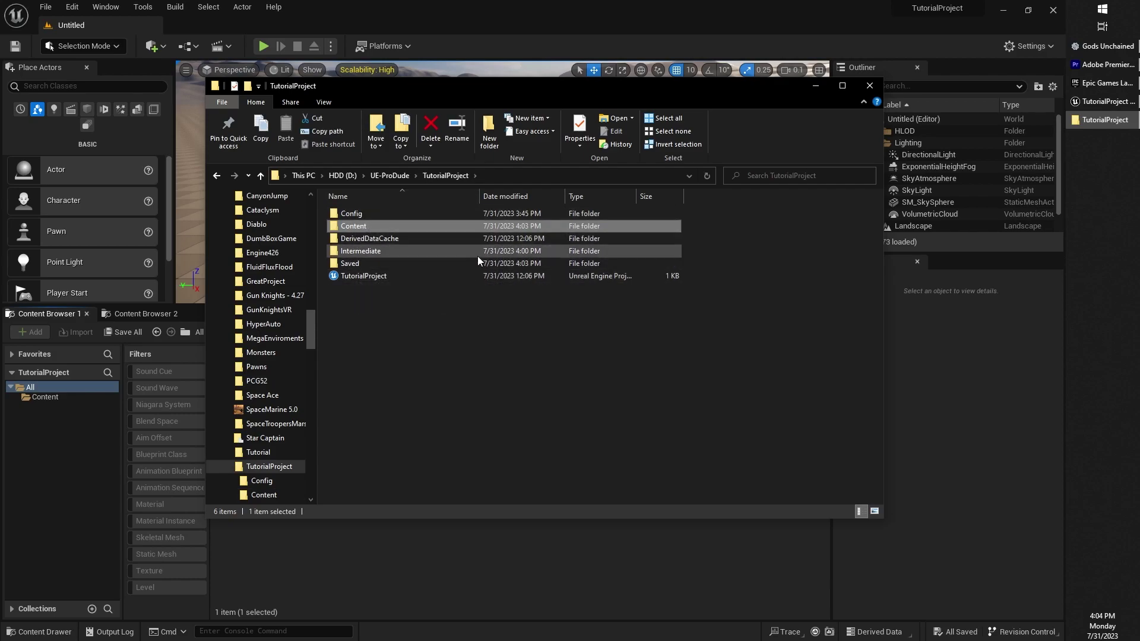
pyautogui.moveTo(468, 96); pyautogui.dragTo(1139, 95)
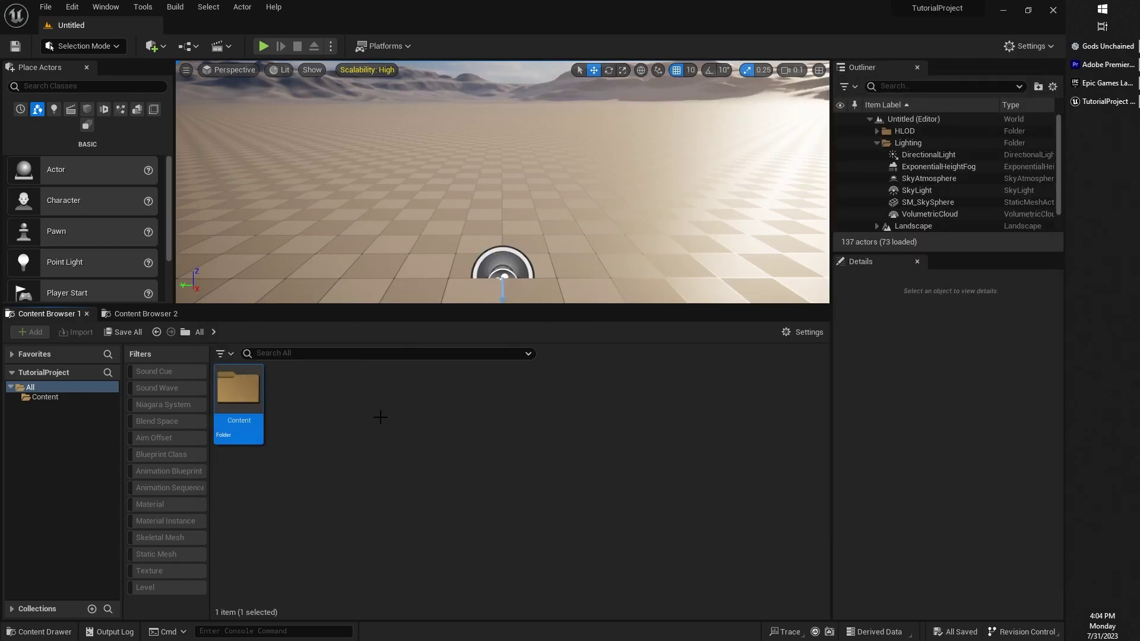
# Open the empty Content folder and bring up its right-click create-content menu
pyautogui.doubleClick(239, 393)
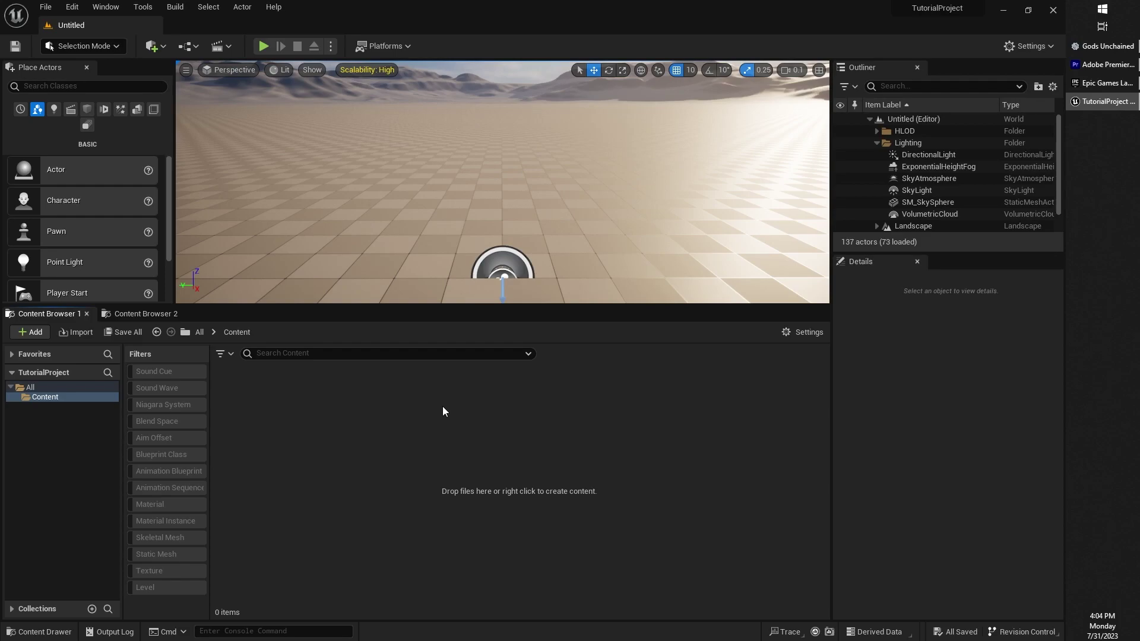
pyautogui.rightClick(368, 411)
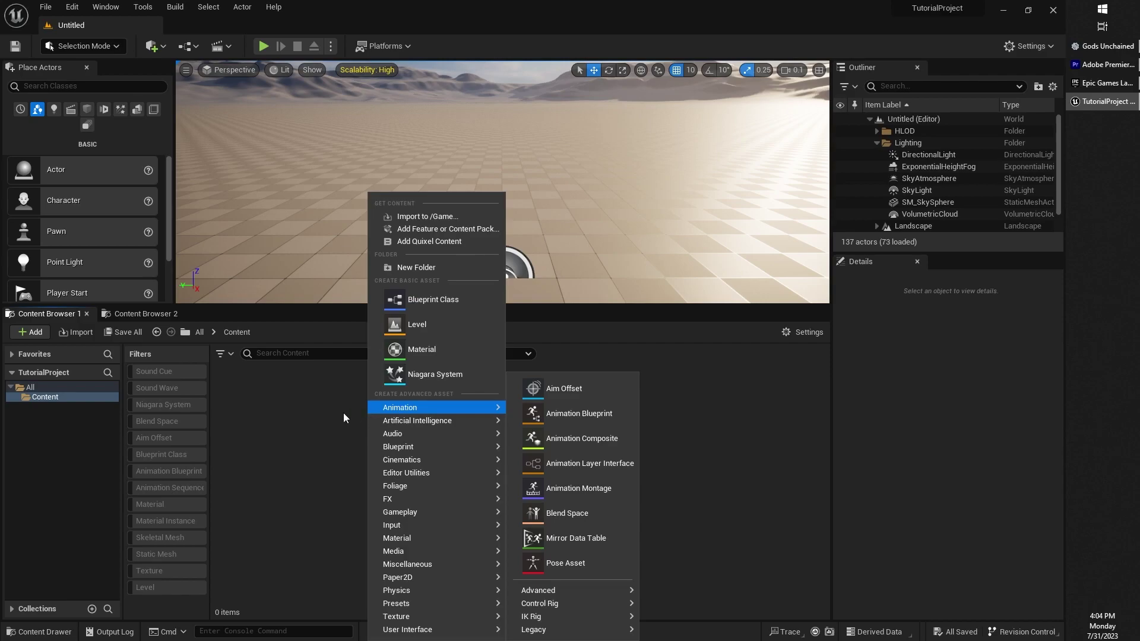
pyautogui.click(343, 412)
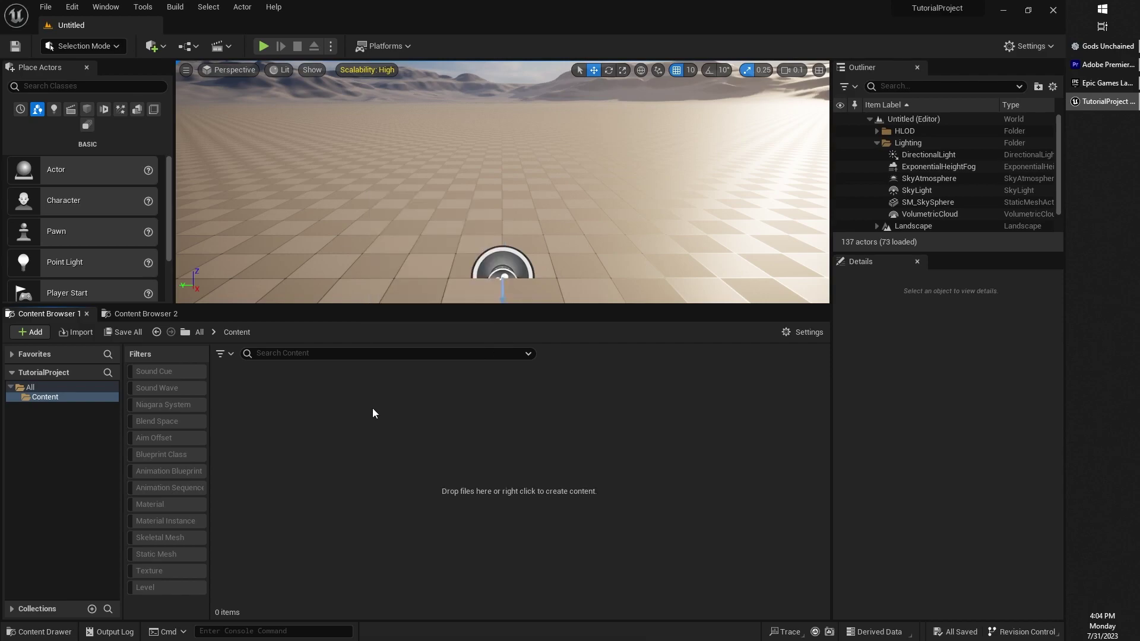
pyautogui.rightClick(420, 407)
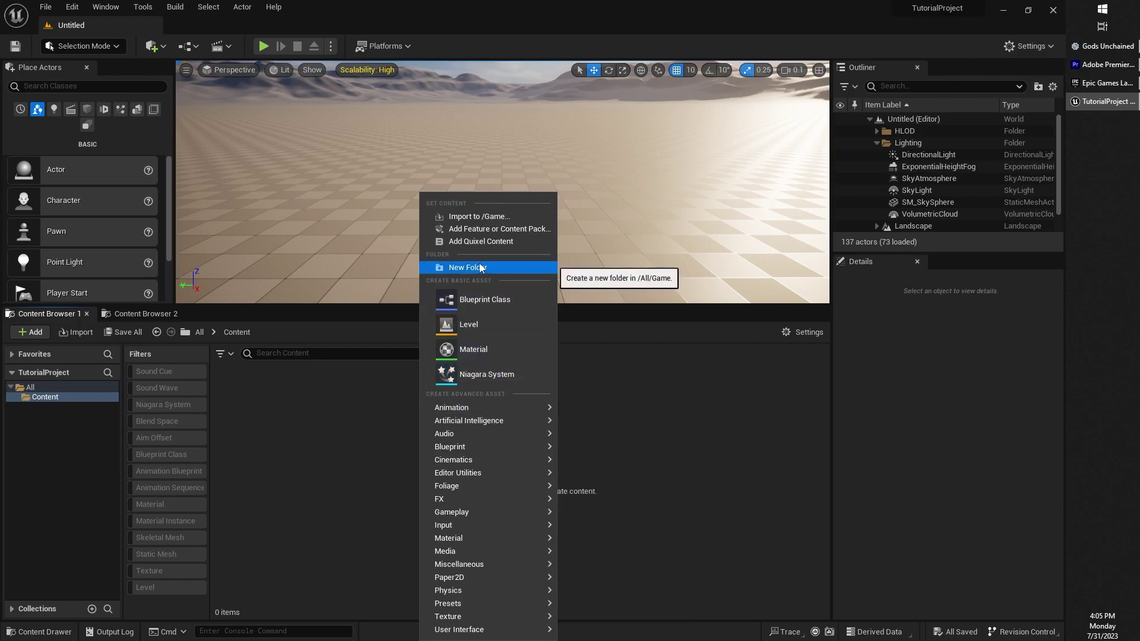
# Open Add Feature or Content Pack and preview the Third Person, Top Down and First Person templates
pyautogui.click(494, 232)
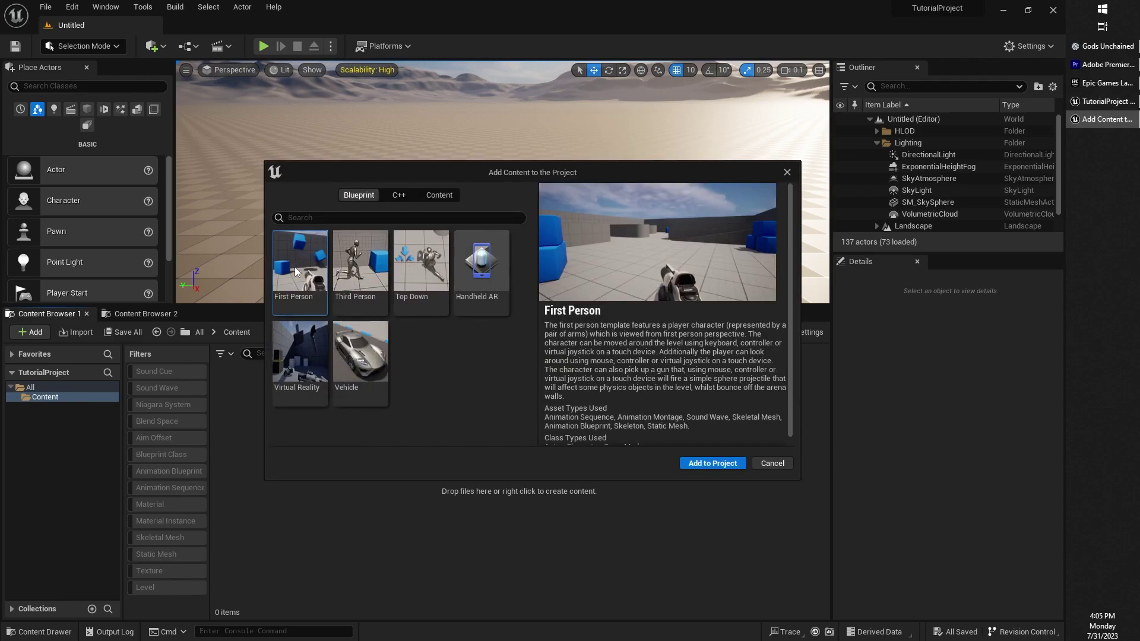
pyautogui.click(354, 275)
pyautogui.click(430, 273)
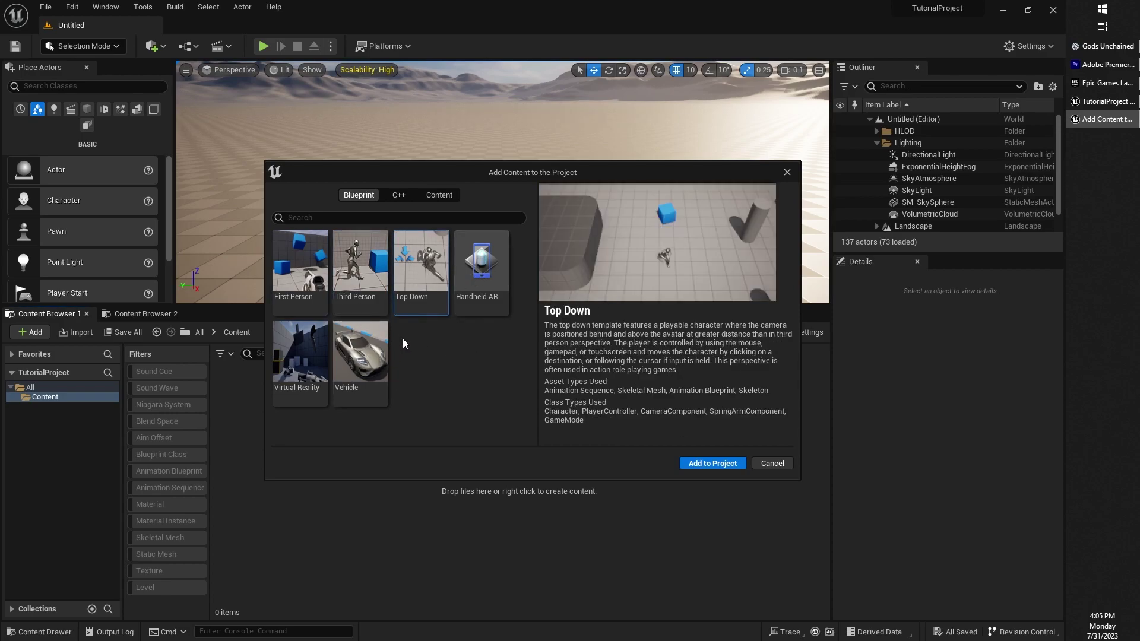
pyautogui.click(310, 276)
# Add the Starter Content pack to the project from the Content tab, then close the dialog
pyautogui.click(438, 199)
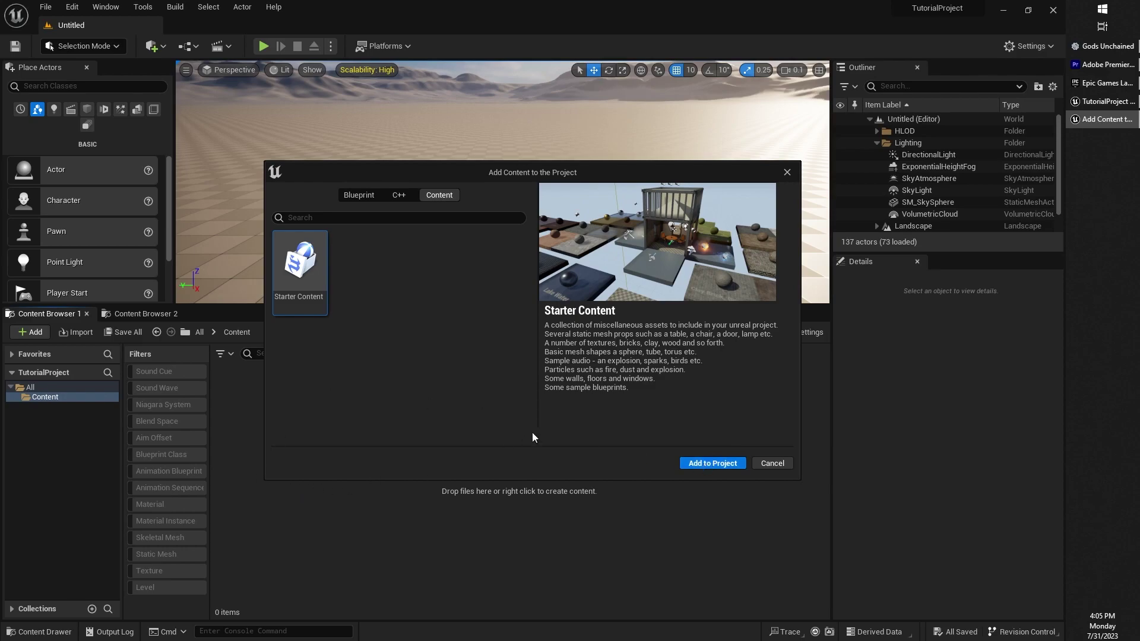
pyautogui.click(707, 463)
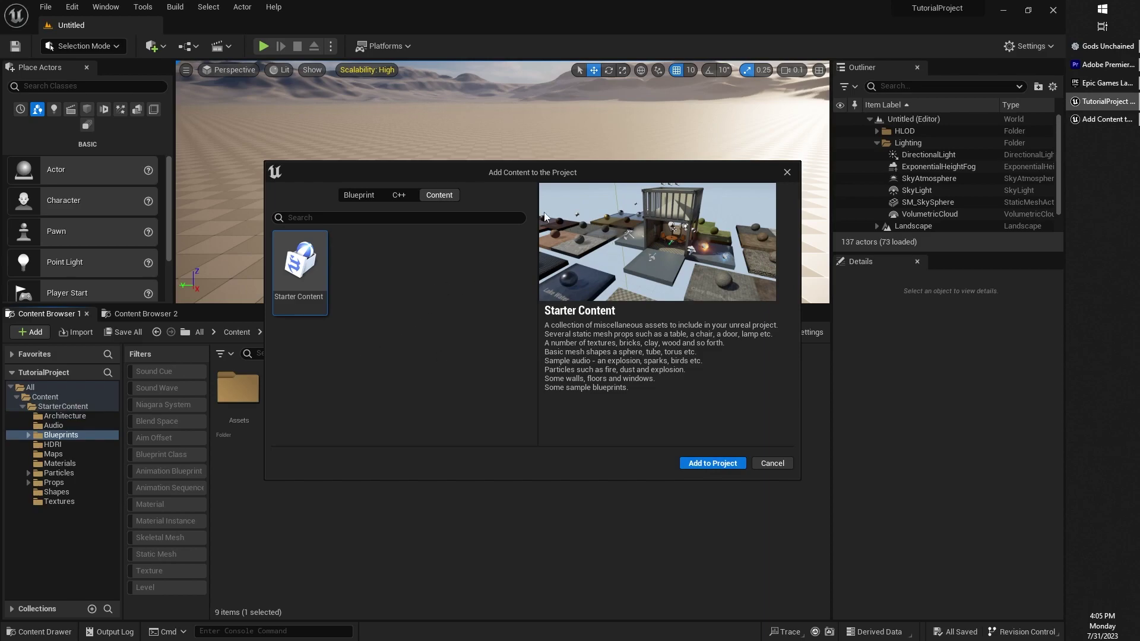
pyautogui.moveTo(640, 177); pyautogui.dragTo(634, 180)
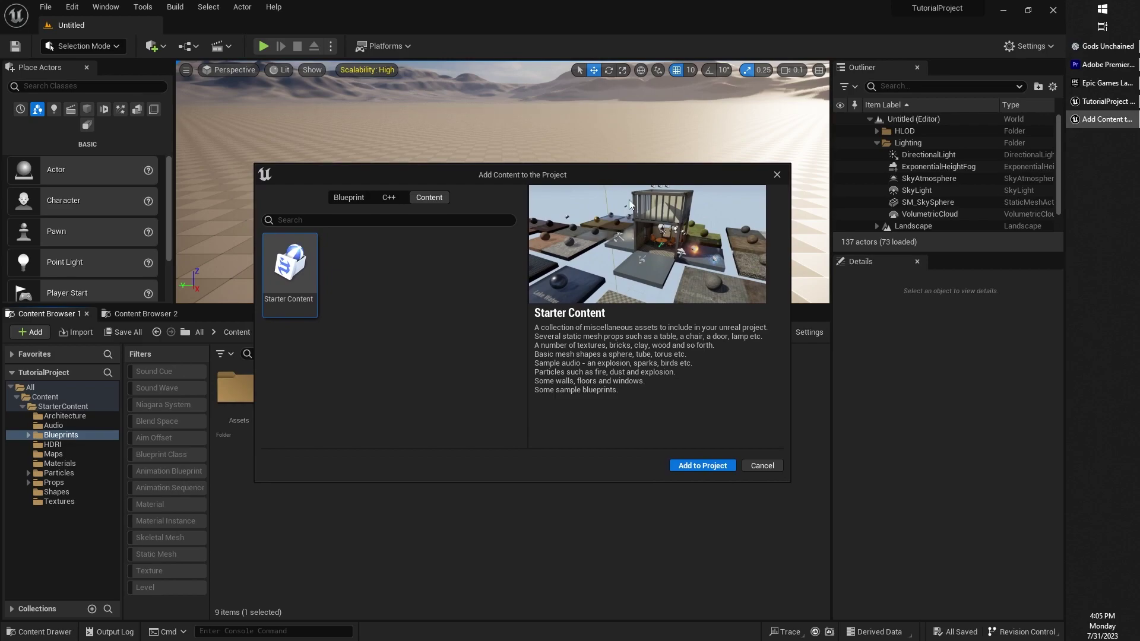
pyautogui.moveTo(618, 171)
pyautogui.mouseDown()
pyautogui.moveTo(605, 148)
pyautogui.moveTo(626, 160)
pyautogui.moveTo(596, 168)
pyautogui.mouseUp()
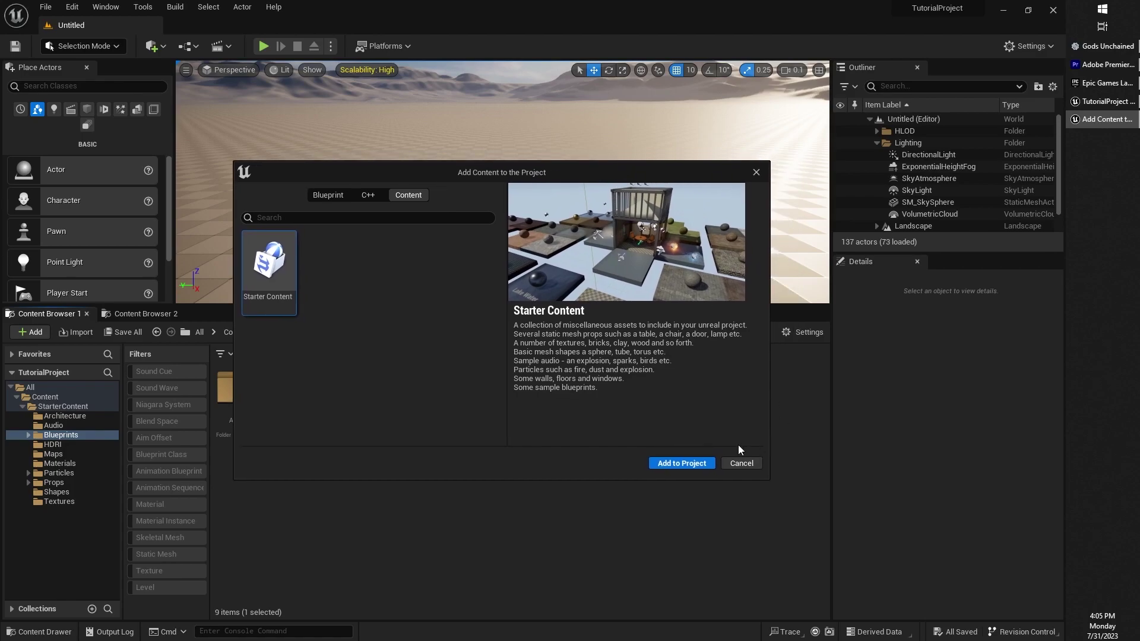
pyautogui.click(743, 462)
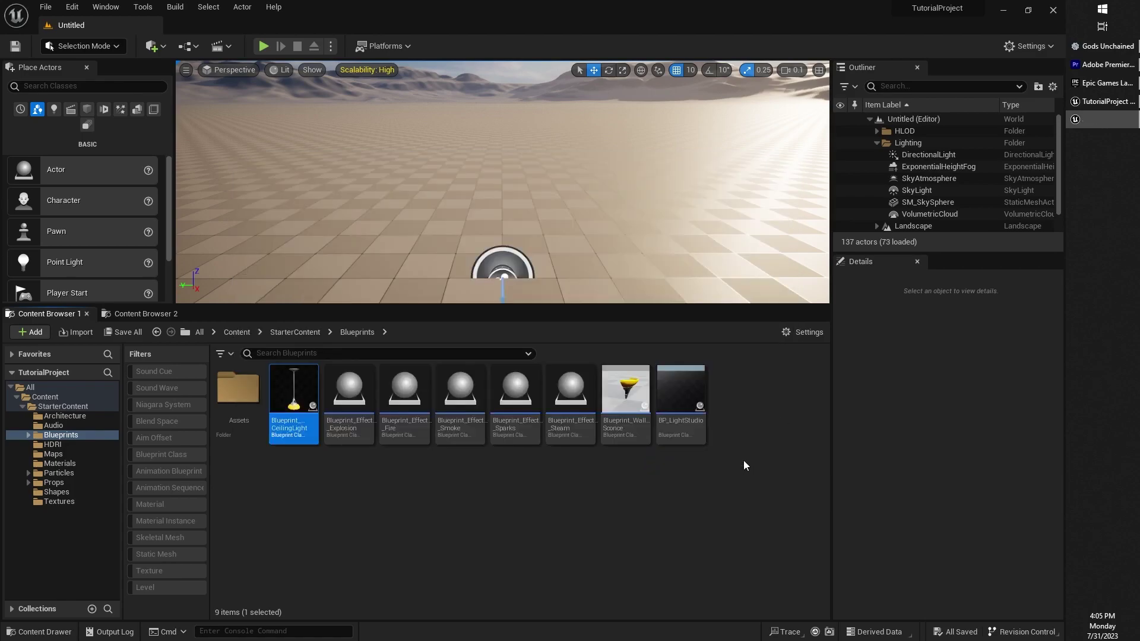
# Browse from Content into StarterContent > Props to list its 19 static meshes
pyautogui.click(240, 333)
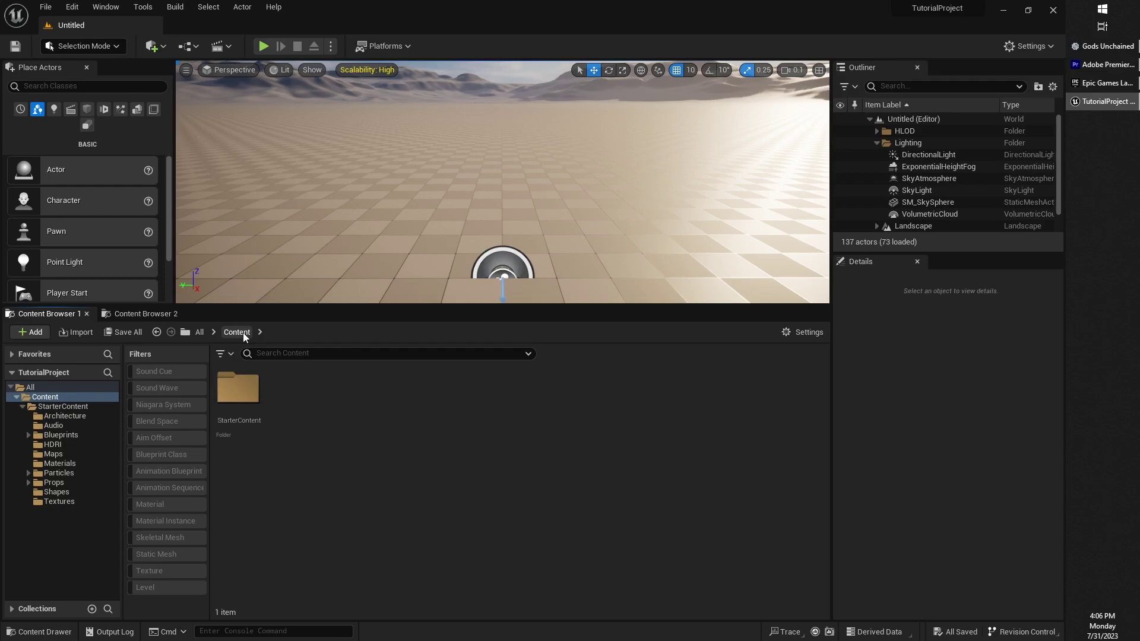
pyautogui.doubleClick(234, 397)
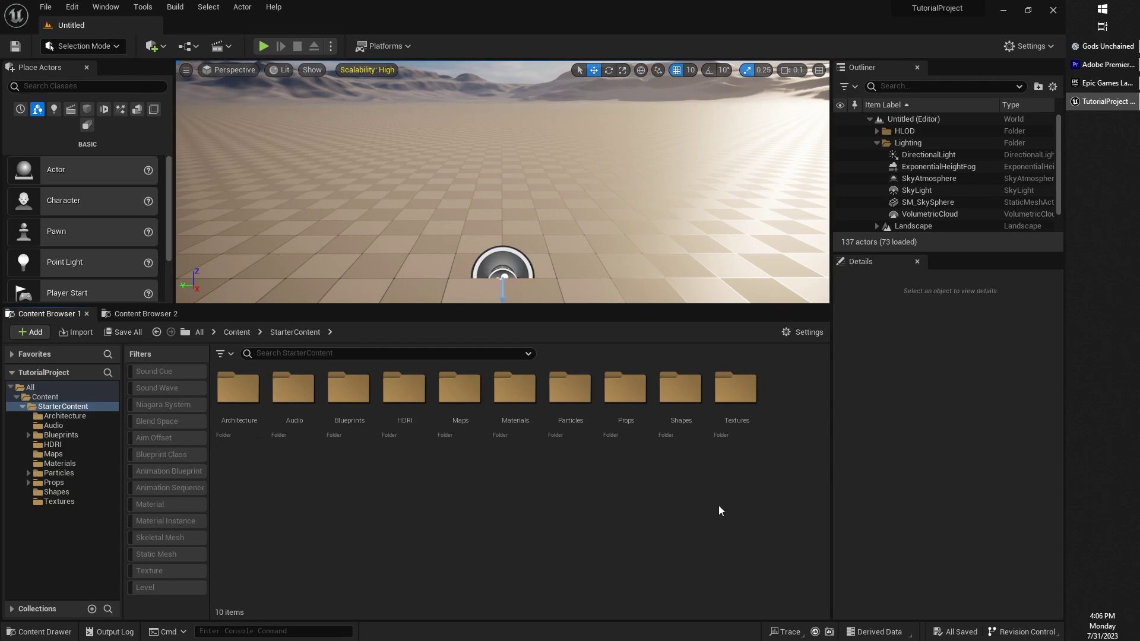
pyautogui.doubleClick(625, 391)
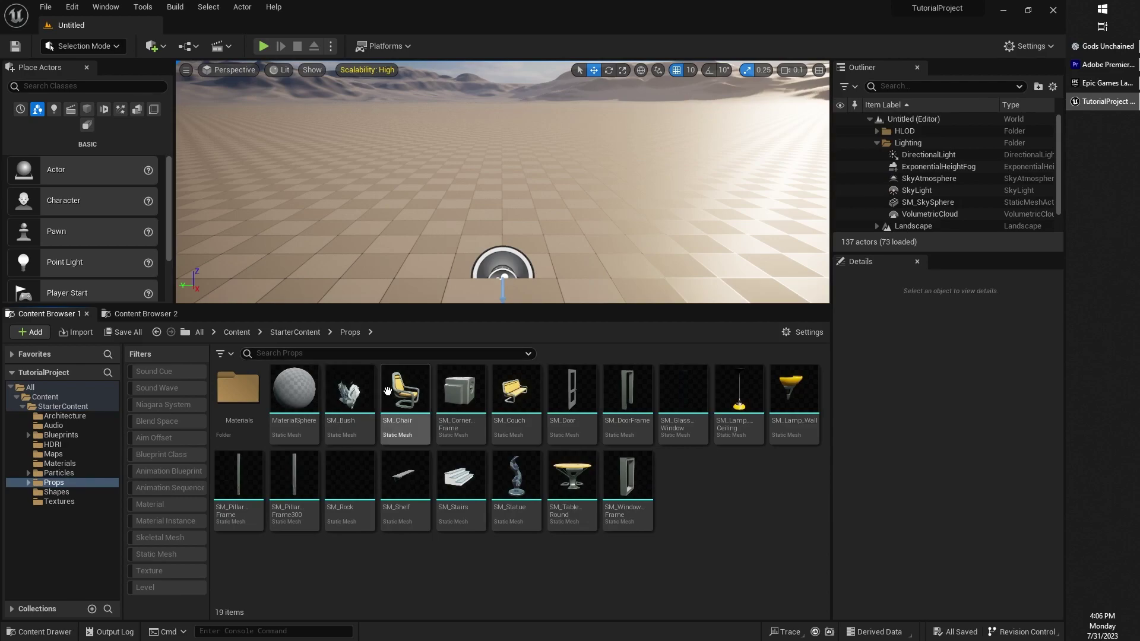
# Place SM_Chair and SM_CornerFrame from Props into the level
pyautogui.moveTo(405, 392); pyautogui.dragTo(423, 285)
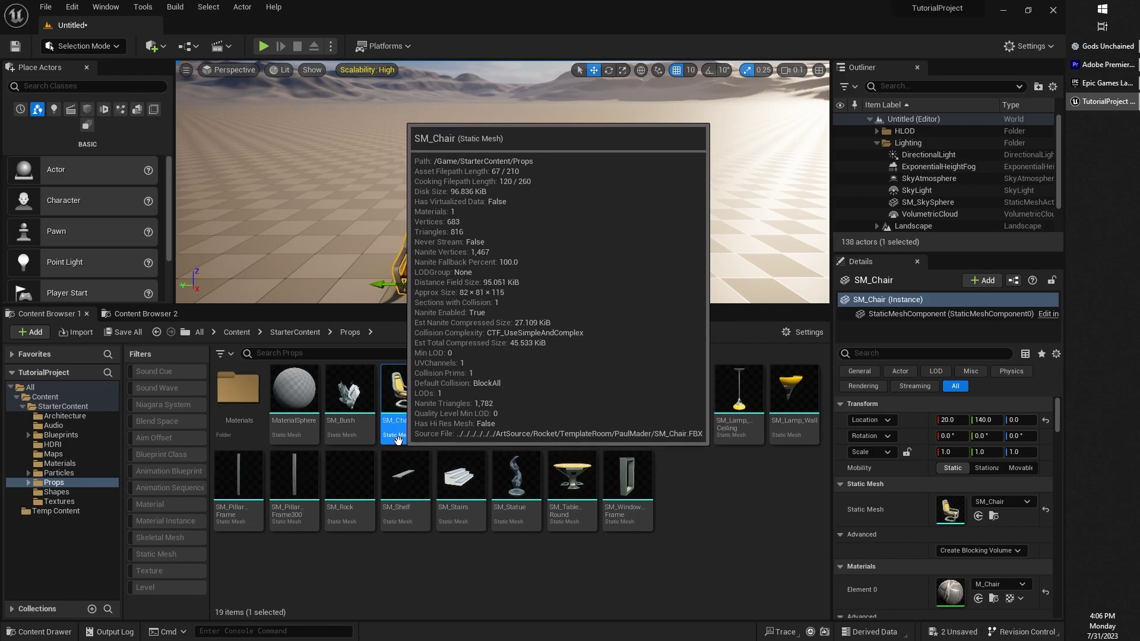
pyautogui.moveTo(403, 409)
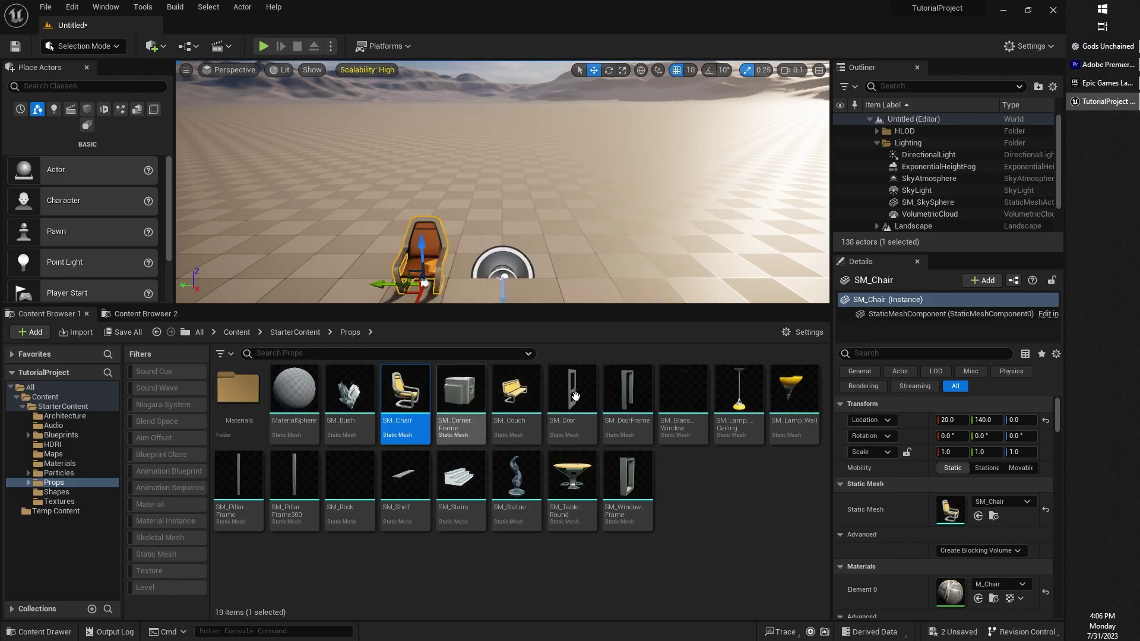
pyautogui.moveTo(460, 395); pyautogui.dragTo(579, 220)
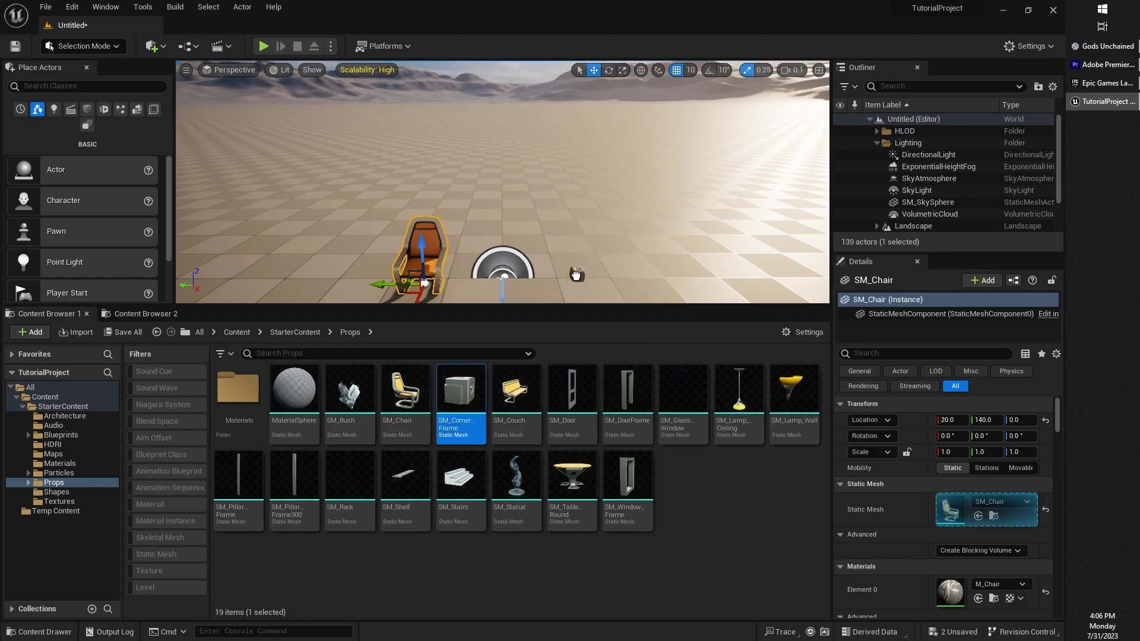
pyautogui.moveTo(576, 274); pyautogui.dragTo(577, 265)
# Place SM_Lamp_Ceiling in the level and raise it to Z 160
pyautogui.click(739, 374)
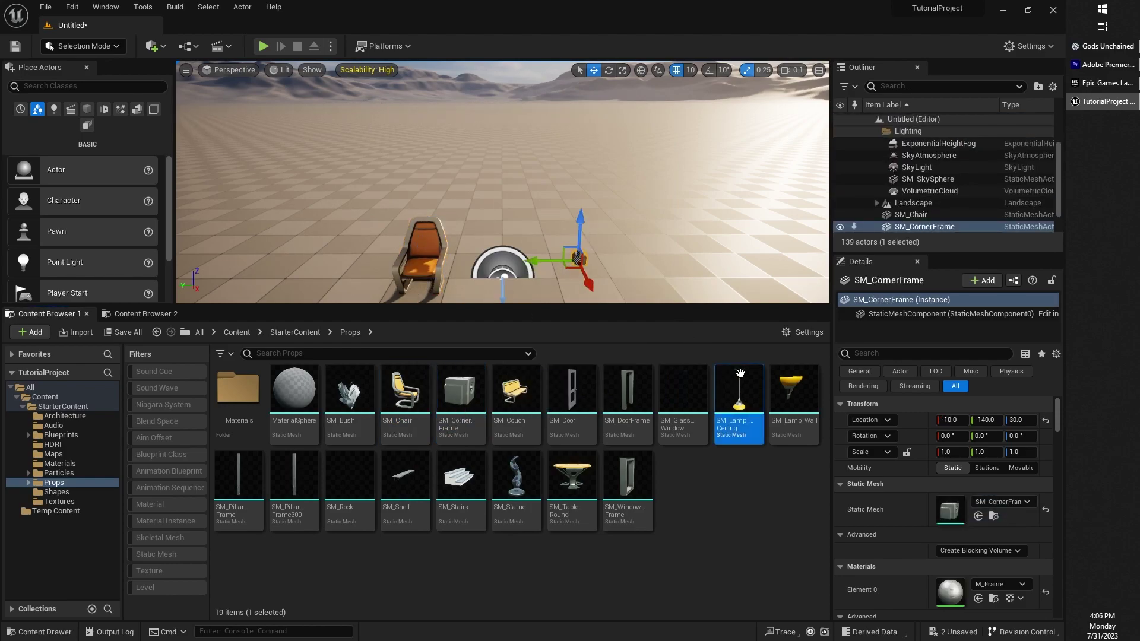
pyautogui.moveTo(739, 374); pyautogui.dragTo(663, 280)
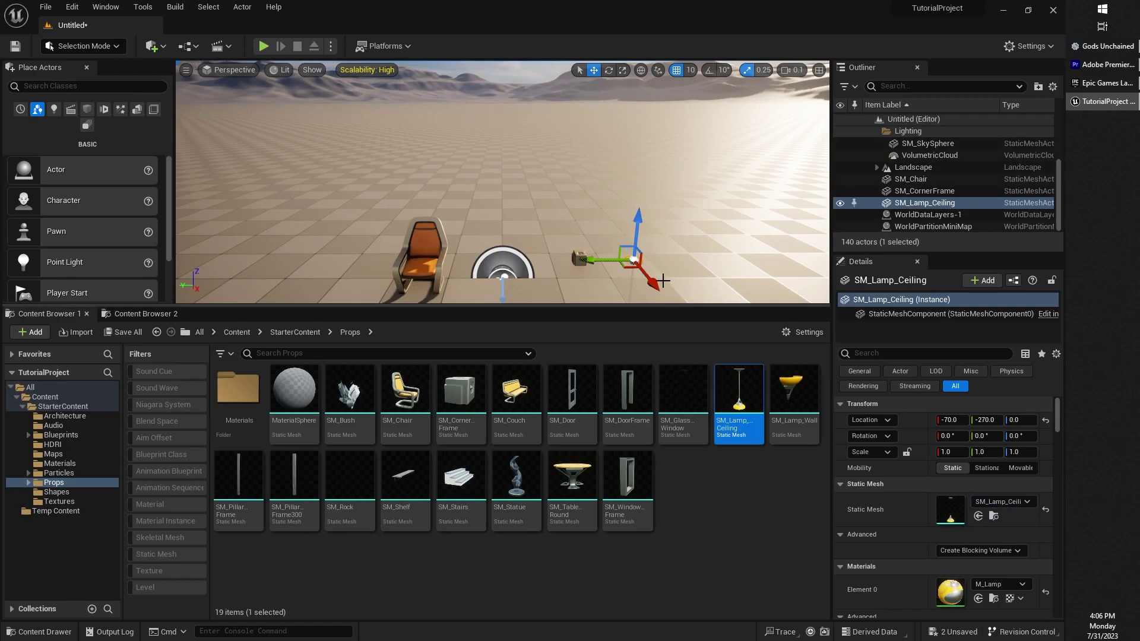
pyautogui.moveTo(636, 231); pyautogui.dragTo(636, 208)
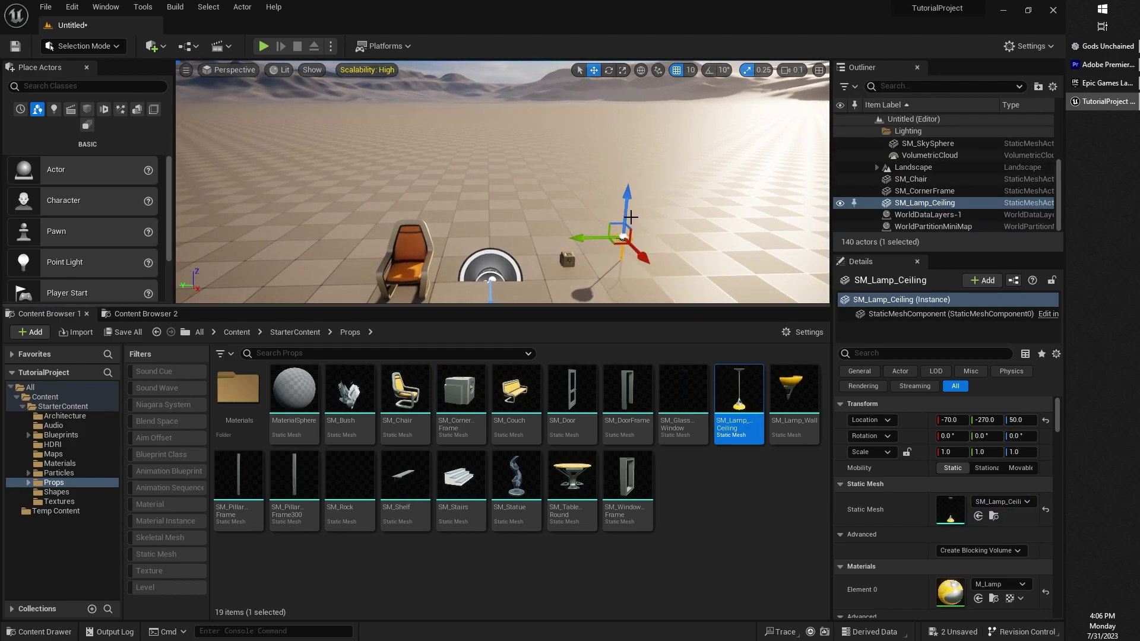
pyautogui.moveTo(630, 217); pyautogui.dragTo(677, 214, button='middle')
pyautogui.moveTo(677, 214); pyautogui.dragTo(686, 158)
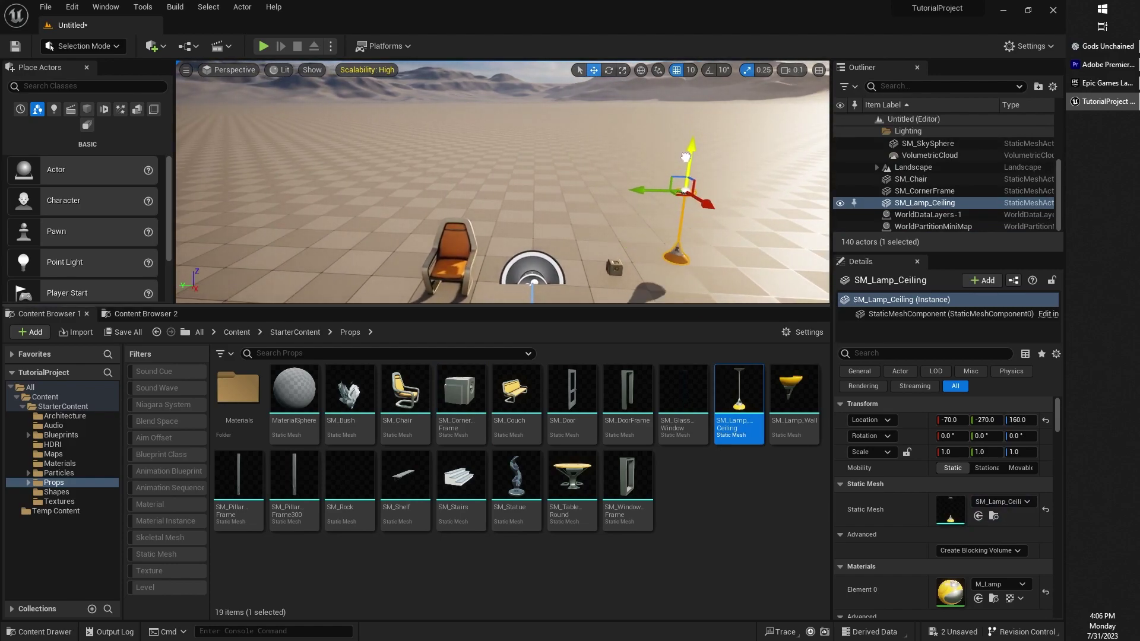
# Place a Shape_Cube from StarterContent's Shapes folder into the level
pyautogui.click(296, 332)
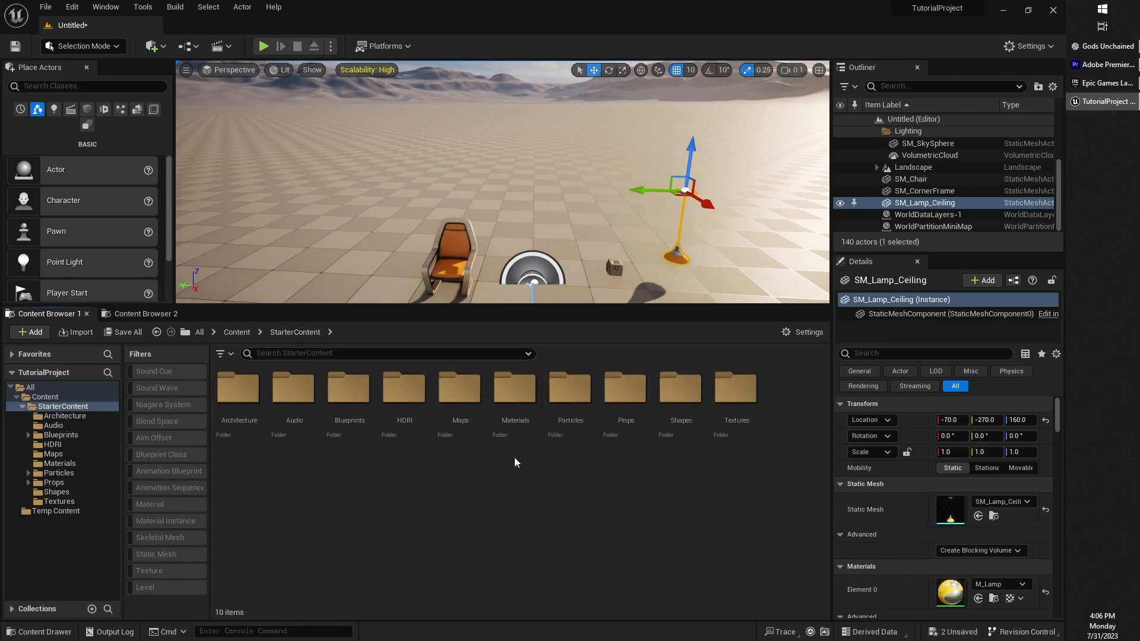
pyautogui.doubleClick(681, 389)
pyautogui.moveTo(294, 389); pyautogui.dragTo(350, 265)
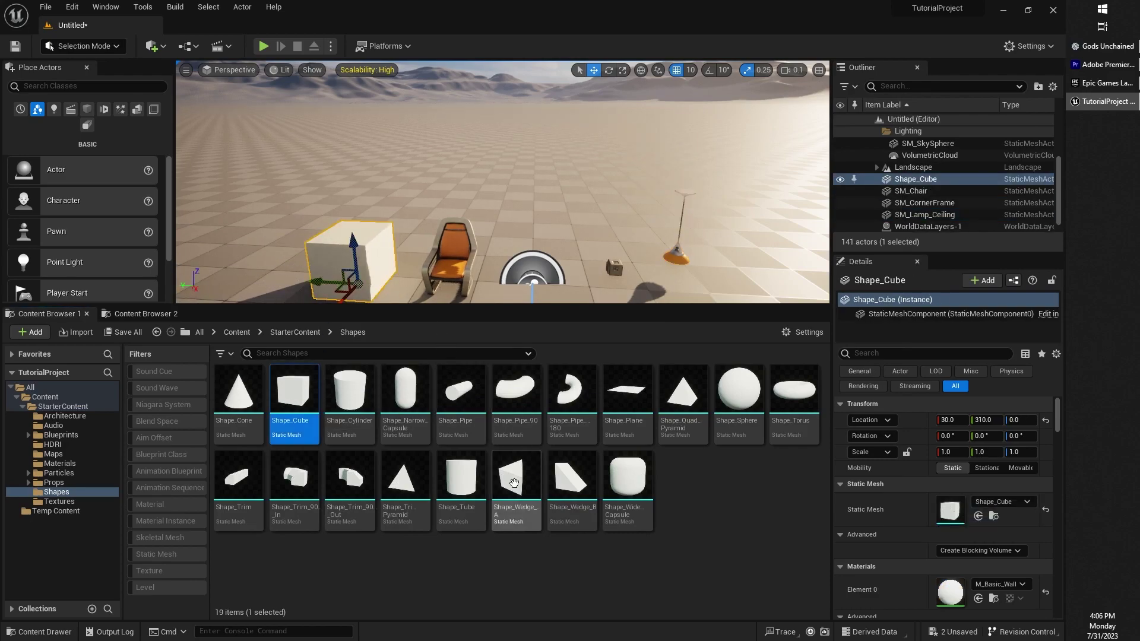
pyautogui.click(299, 333)
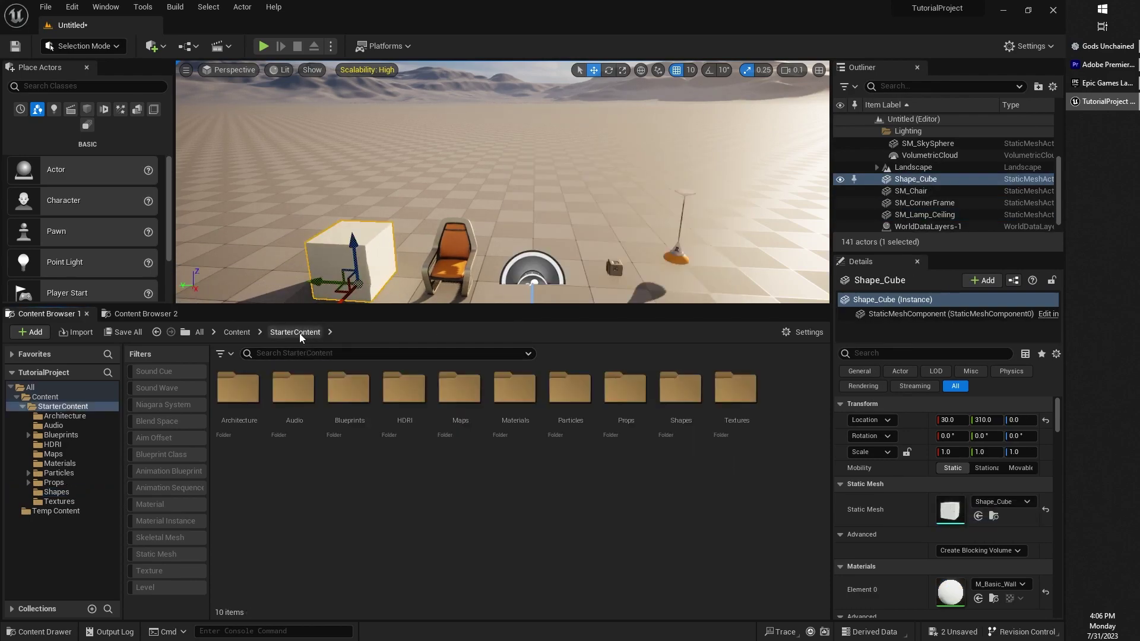
# Apply M_Concrete_Tiles from Materials to the cube, then focus on it with a taller 3D view
pyautogui.doubleClick(525, 408)
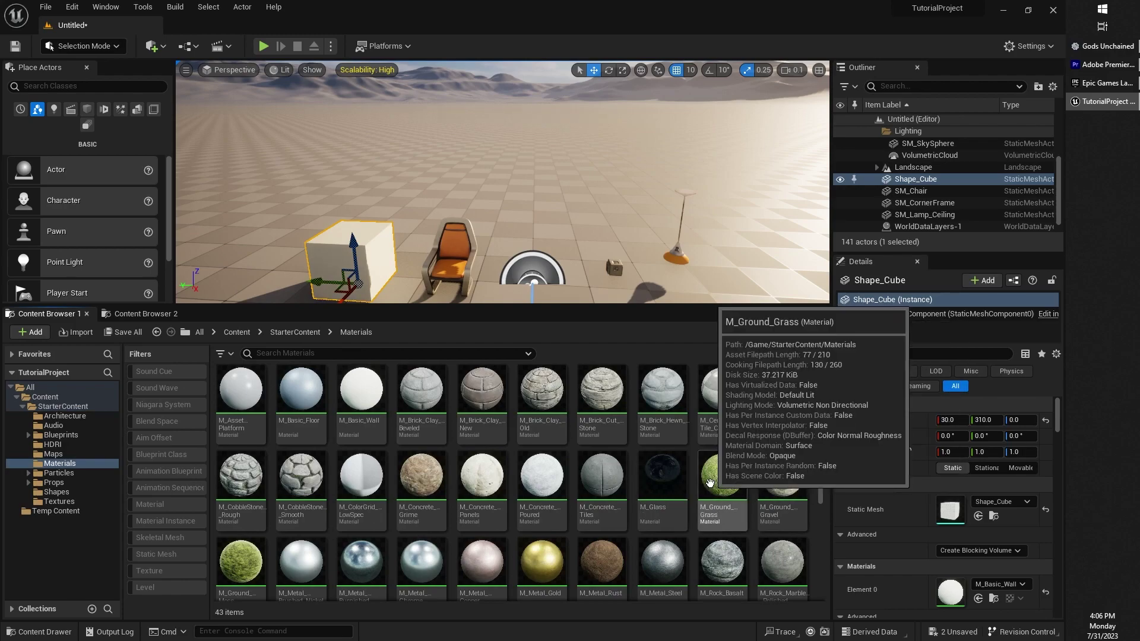
pyautogui.moveTo(575, 486); pyautogui.dragTo(368, 242)
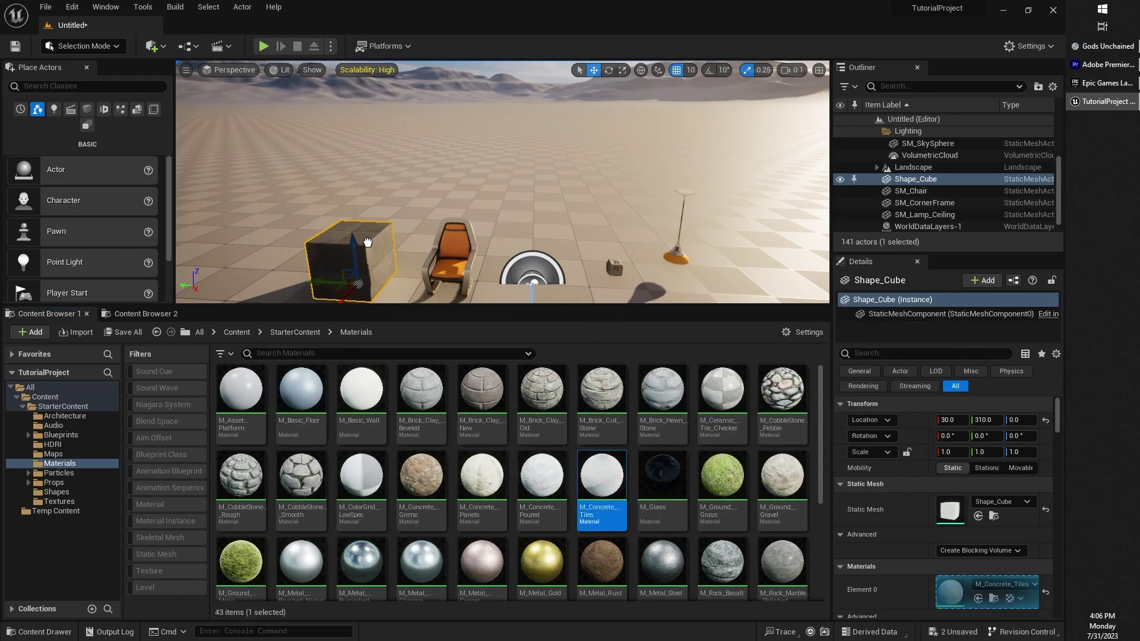
pyautogui.press('f')
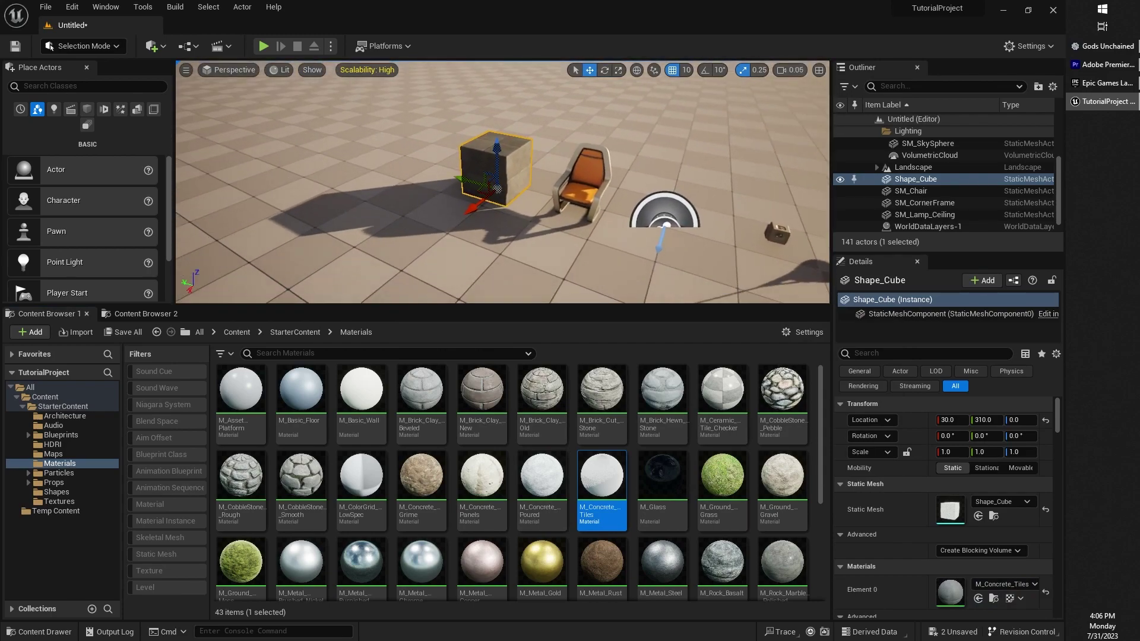
pyautogui.moveTo(425, 307); pyautogui.dragTo(426, 374)
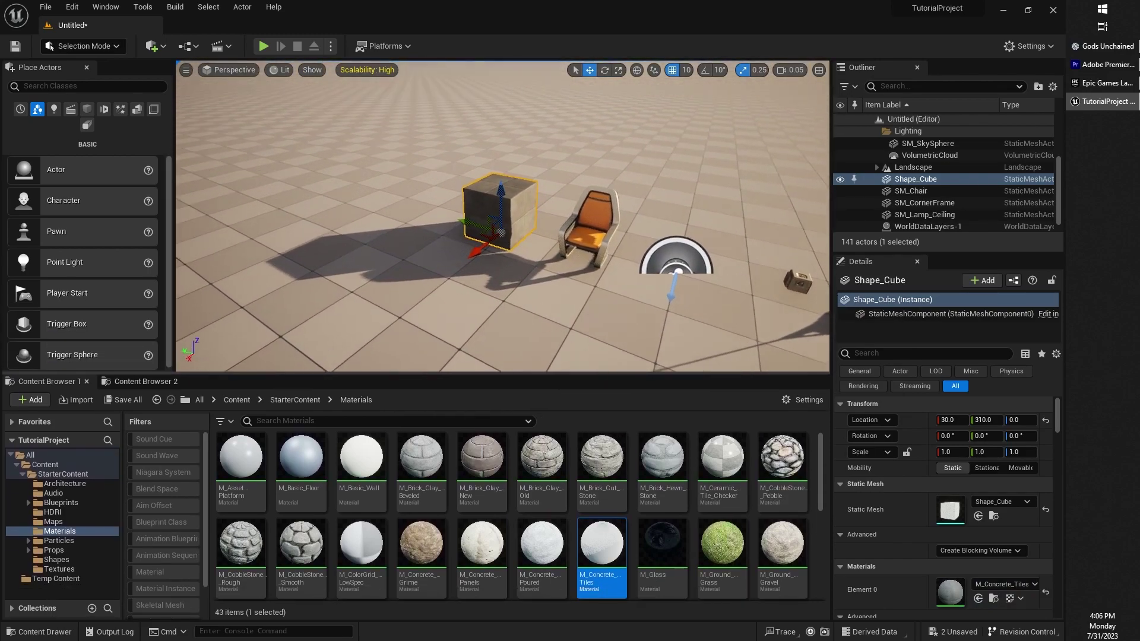
pyautogui.press('w')
pyautogui.moveTo(529, 322); pyautogui.dragTo(529, 322, button='right')
# Apply M_Glass, then M_Ground_Grass, to the cube
pyautogui.moveTo(665, 540); pyautogui.dragTo(531, 251)
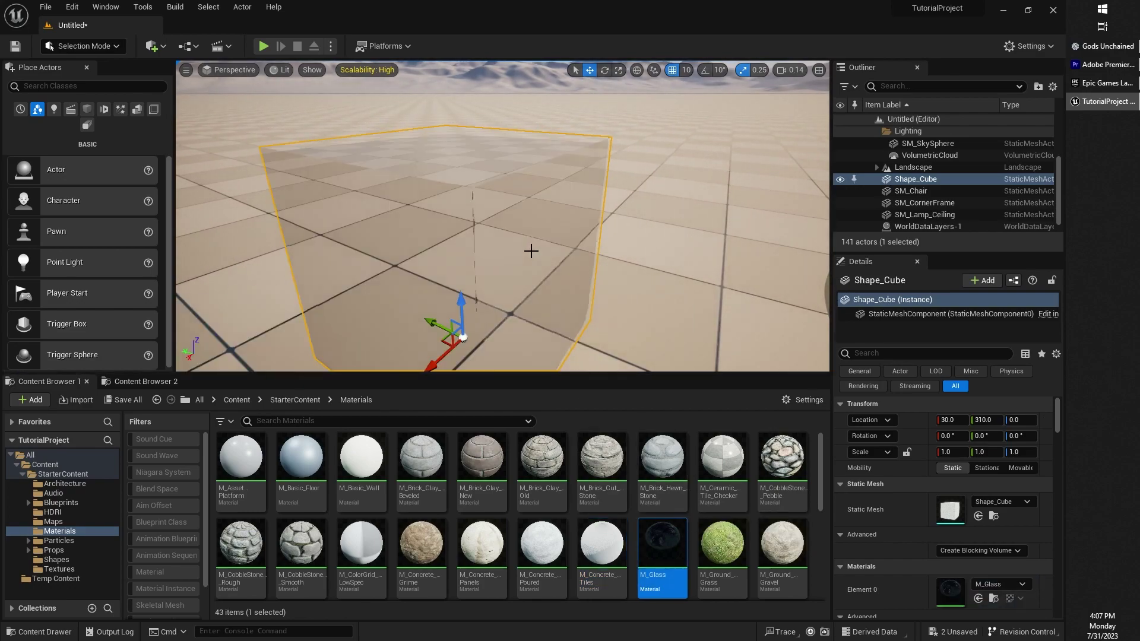
pyautogui.moveTo(722, 542); pyautogui.dragTo(570, 283)
pyautogui.moveTo(570, 283); pyautogui.dragTo(570, 282, button='right')
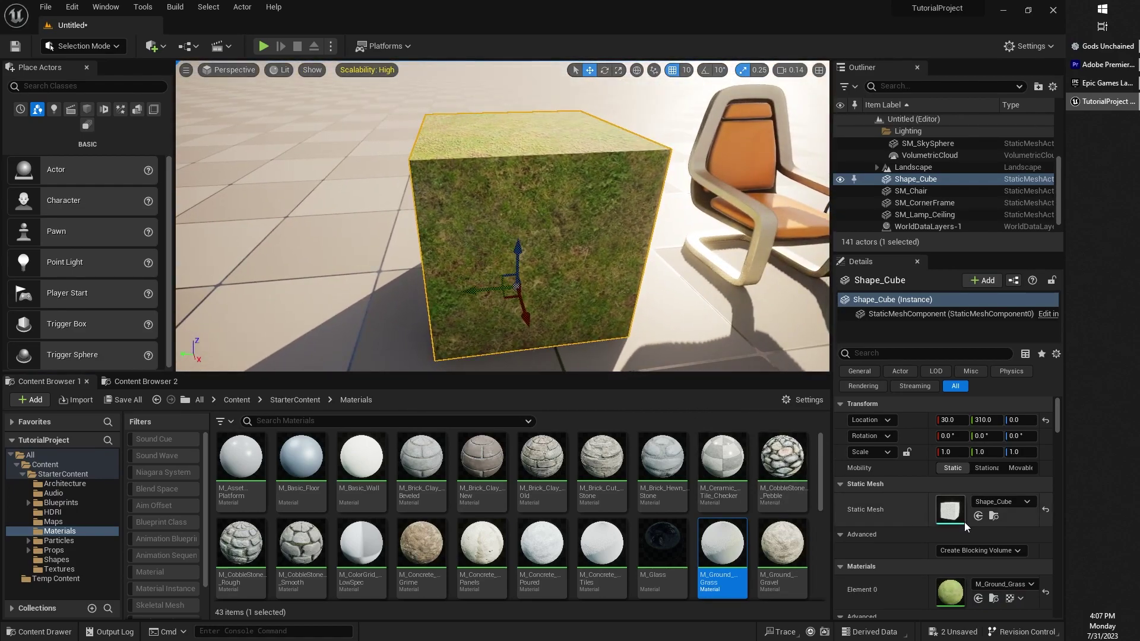
# Reselect the cube and drop M_Concrete_Grime onto its Element 0 slot, replacing the grass
pyautogui.scroll(-1, 1021, 568)
pyautogui.scroll(-2, 1014, 572)
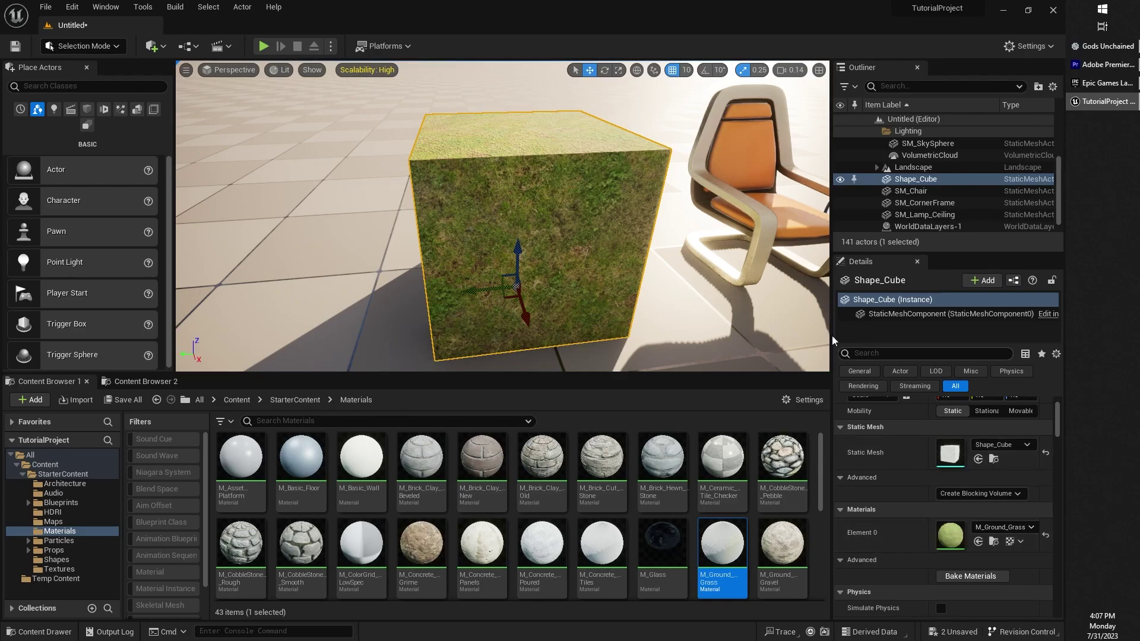
pyautogui.click(767, 190)
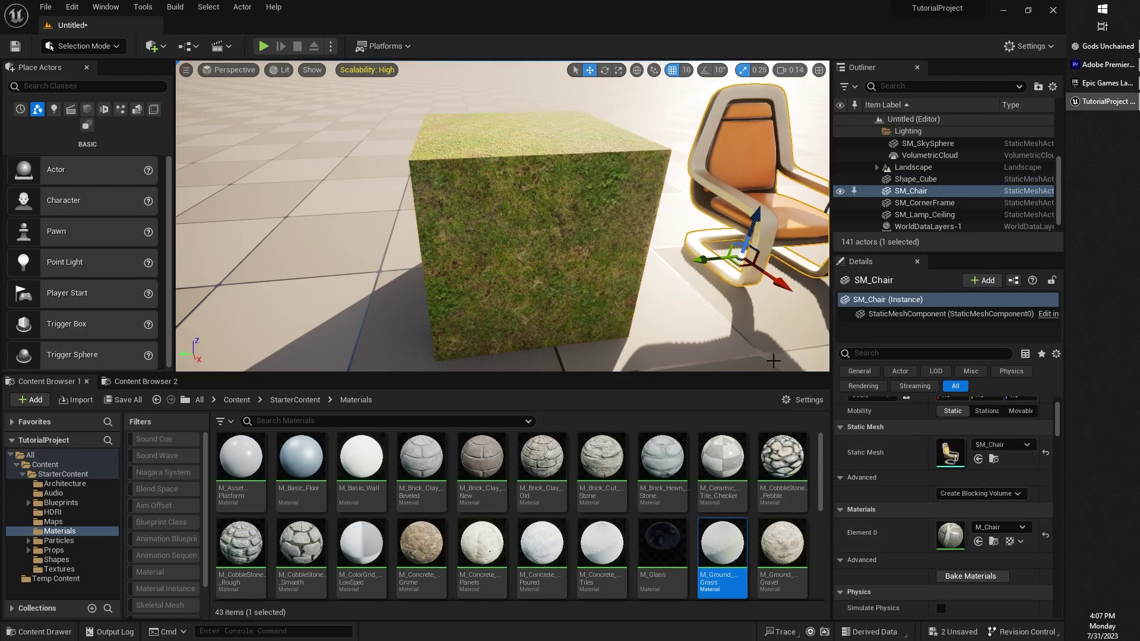
pyautogui.click(602, 241)
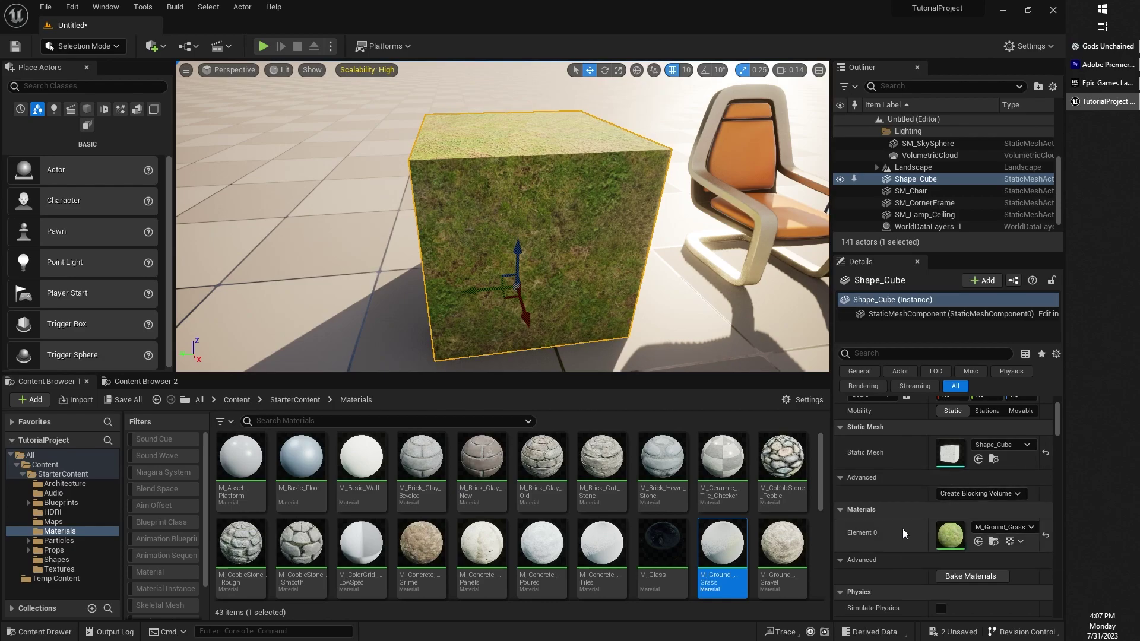
pyautogui.moveTo(421, 543); pyautogui.dragTo(485, 213)
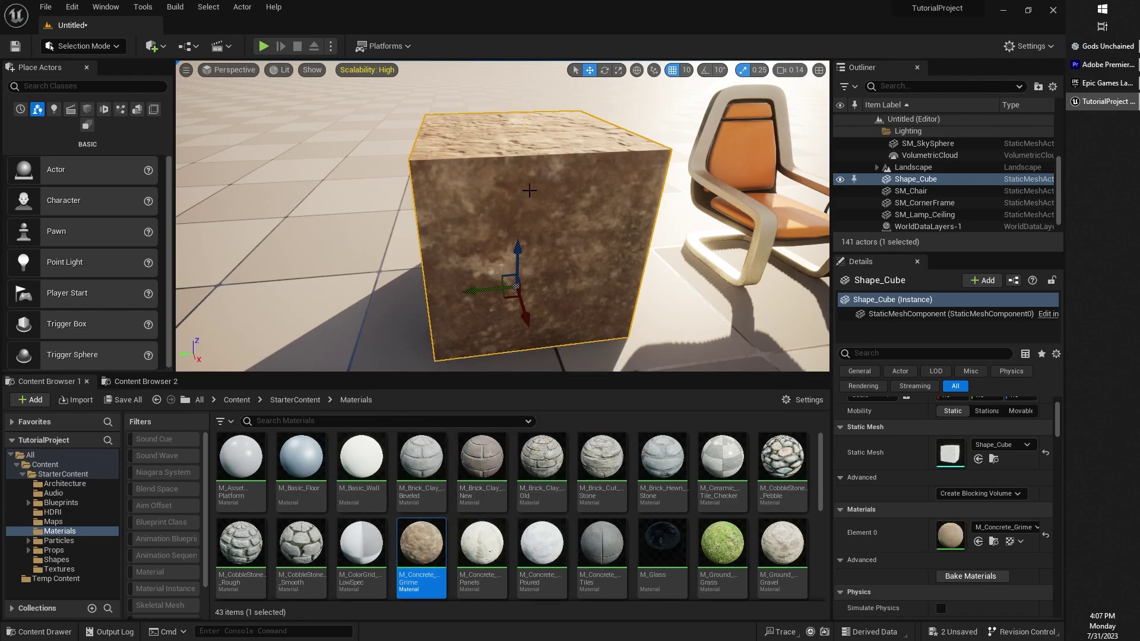
pyautogui.moveTo(553, 182); pyautogui.dragTo(599, 240, button='right')
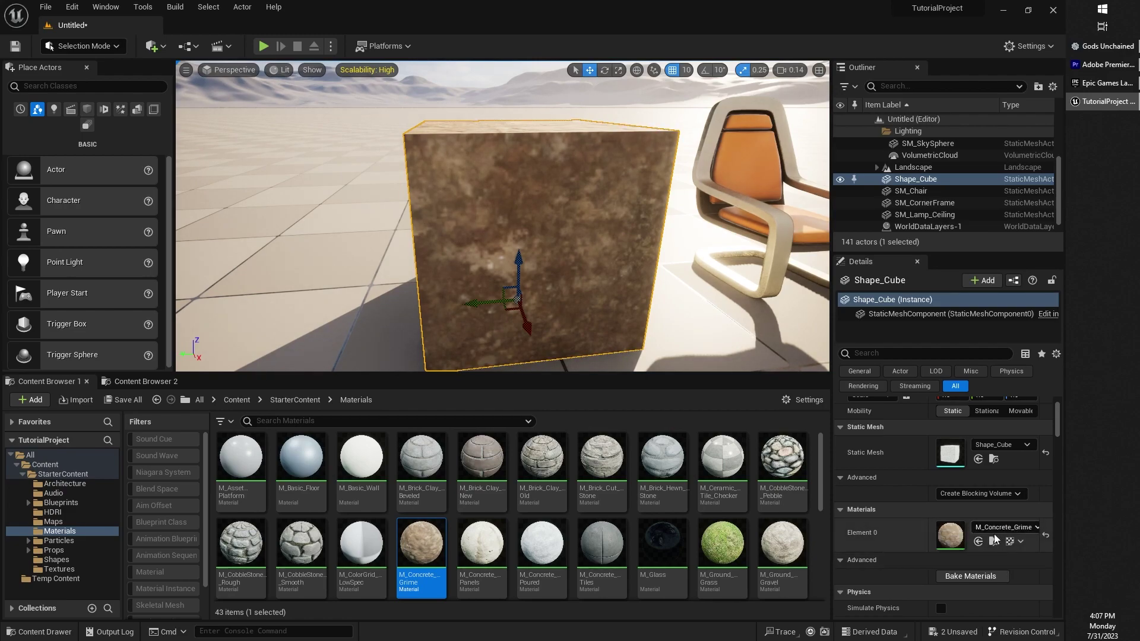
# Assign the selected M_Tech_Hex_Tile_Pulse to the cube's Element 0 and frame the cube with F
pyautogui.scroll(-5, 516, 517)
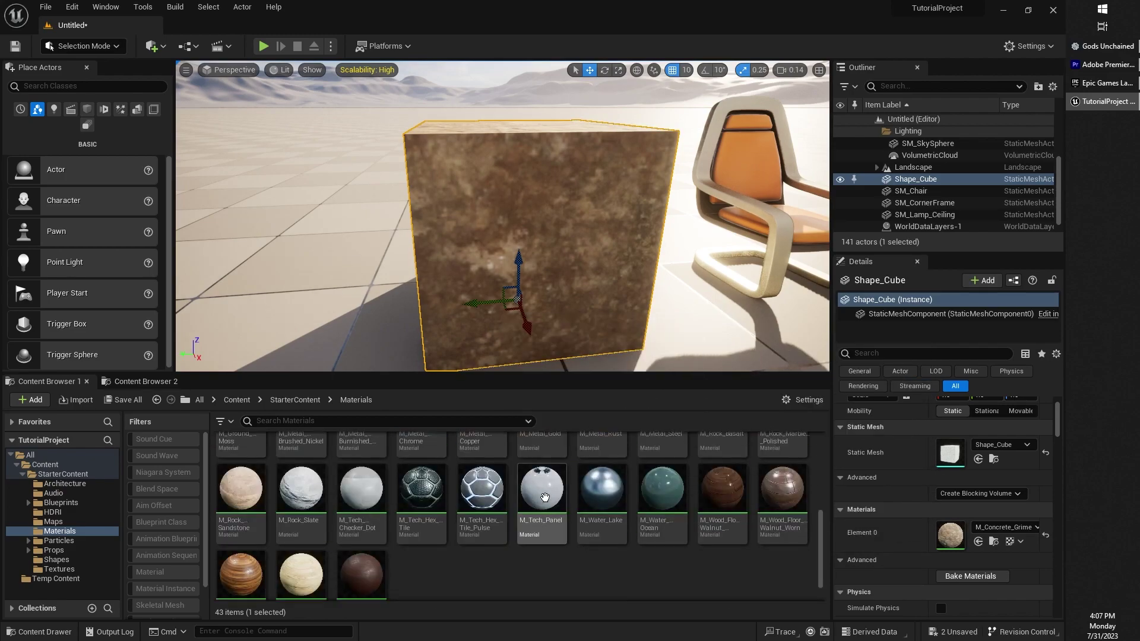
pyautogui.click(480, 464)
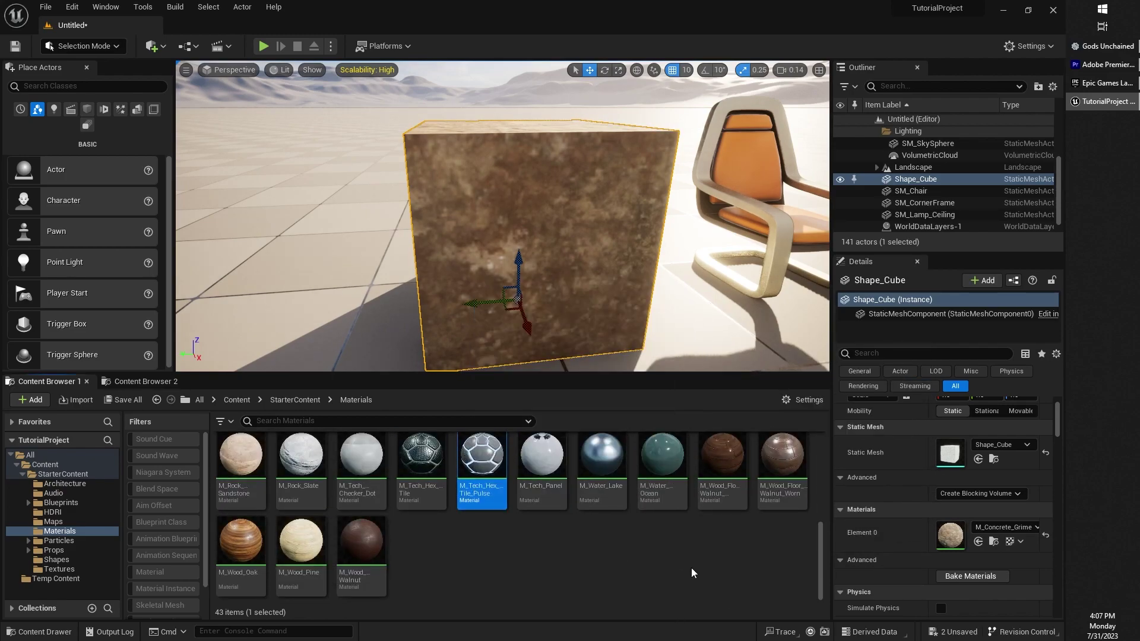
pyautogui.moveTo(517, 265); pyautogui.dragTo(516, 265, button='right')
pyautogui.scroll(2, 572, 316)
pyautogui.moveTo(572, 316); pyautogui.dragTo(573, 316, button='right')
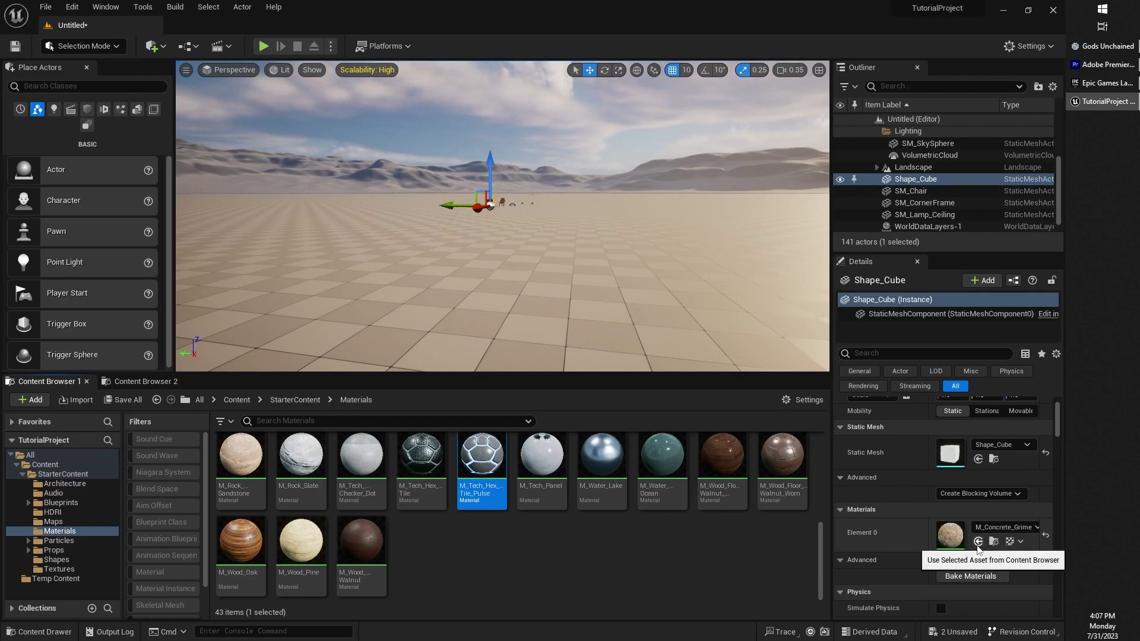
pyautogui.click(978, 542)
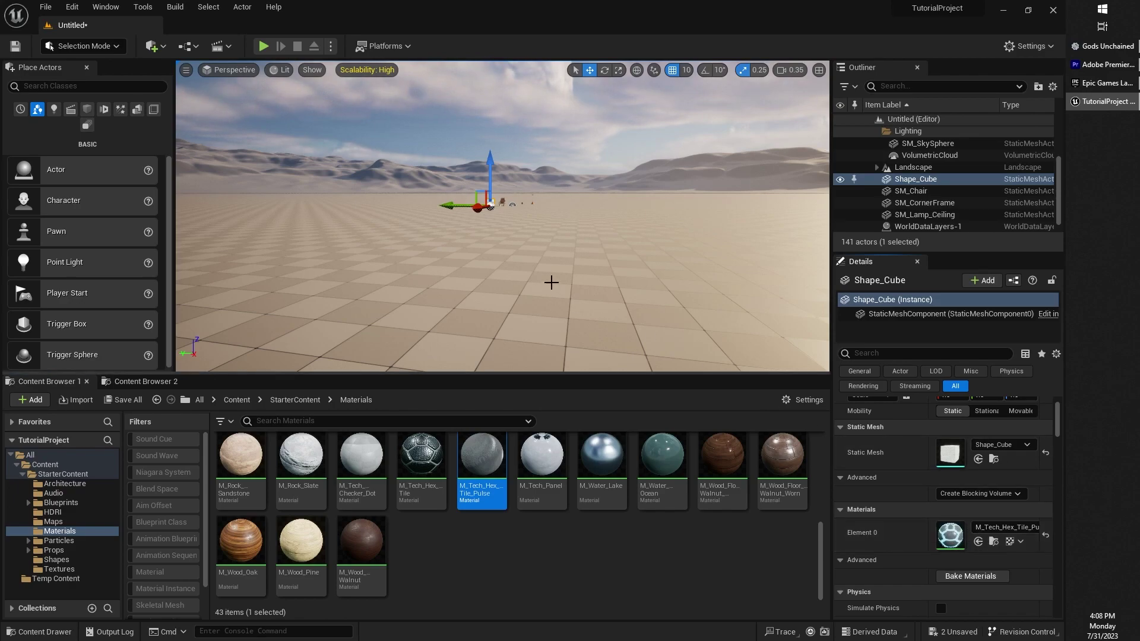
pyautogui.scroll(5, 503, 216)
pyautogui.press('f')
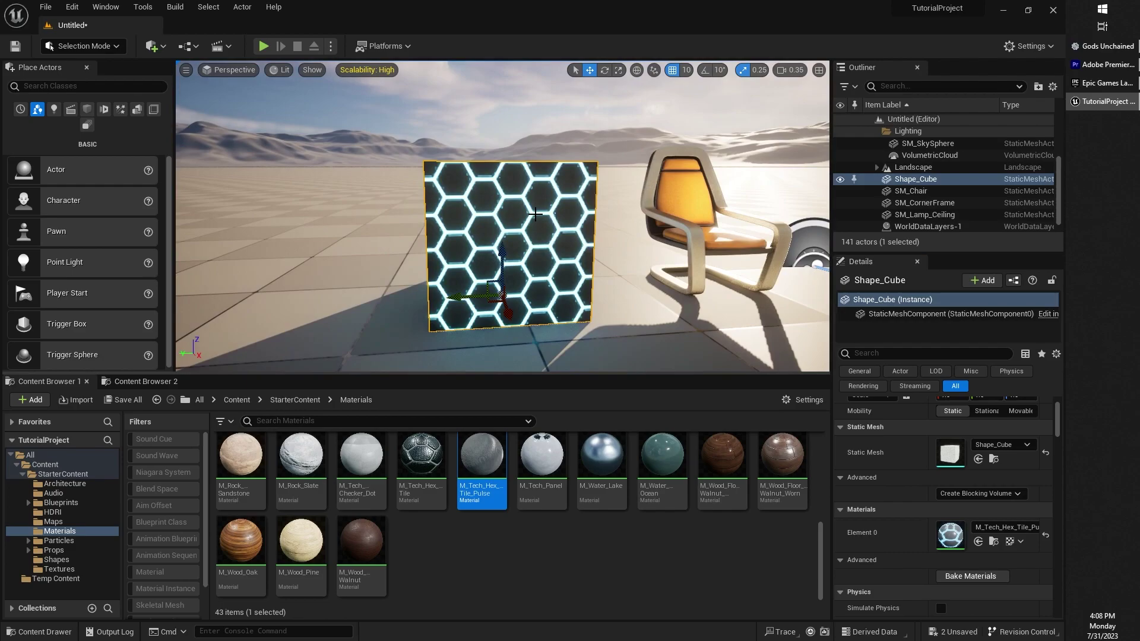
pyautogui.moveTo(660, 343); pyautogui.dragTo(756, 331, button='right')
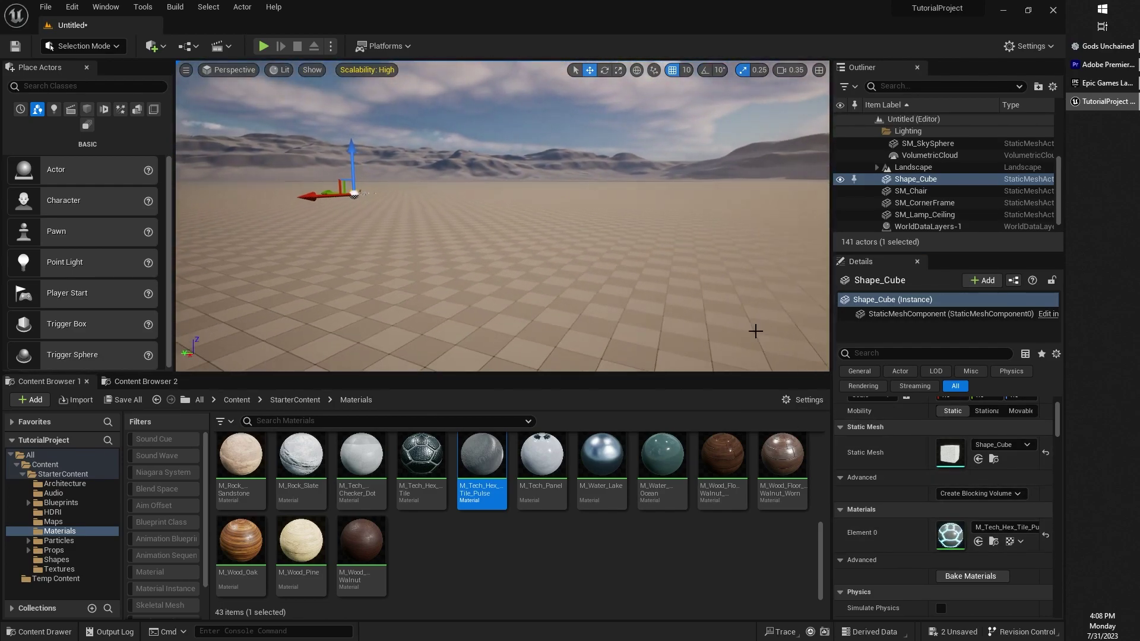
# Pick M_CobbleStone_Rough for Element 0 from the asset list, then use Browse to locate it
pyautogui.click(1020, 526)
pyautogui.scroll(5, 980, 457)
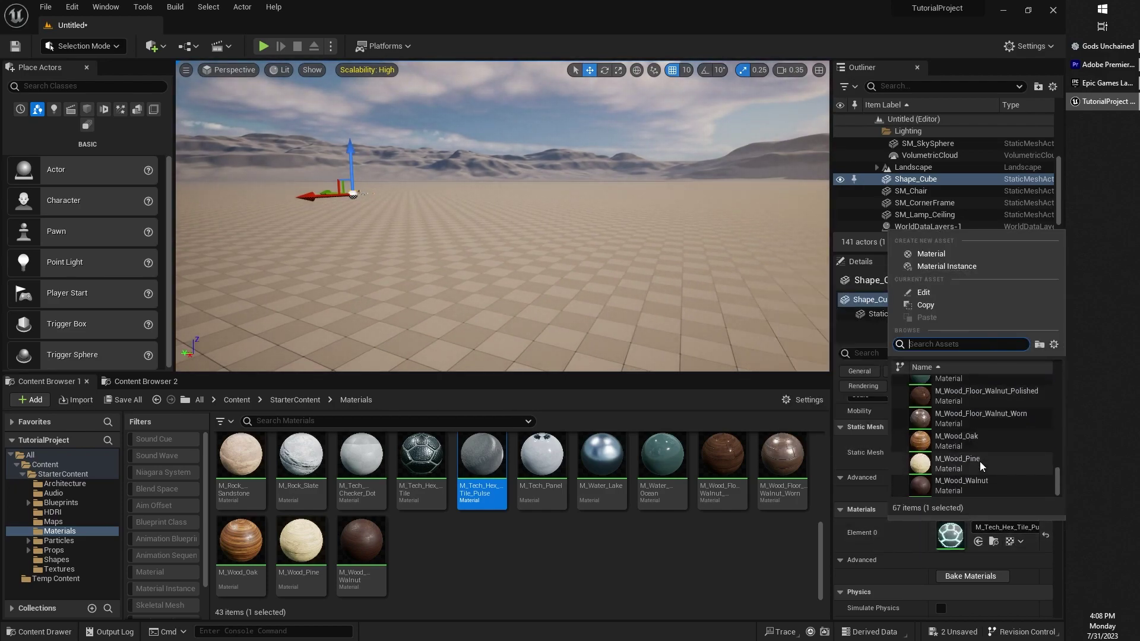
pyautogui.scroll(8, 974, 440)
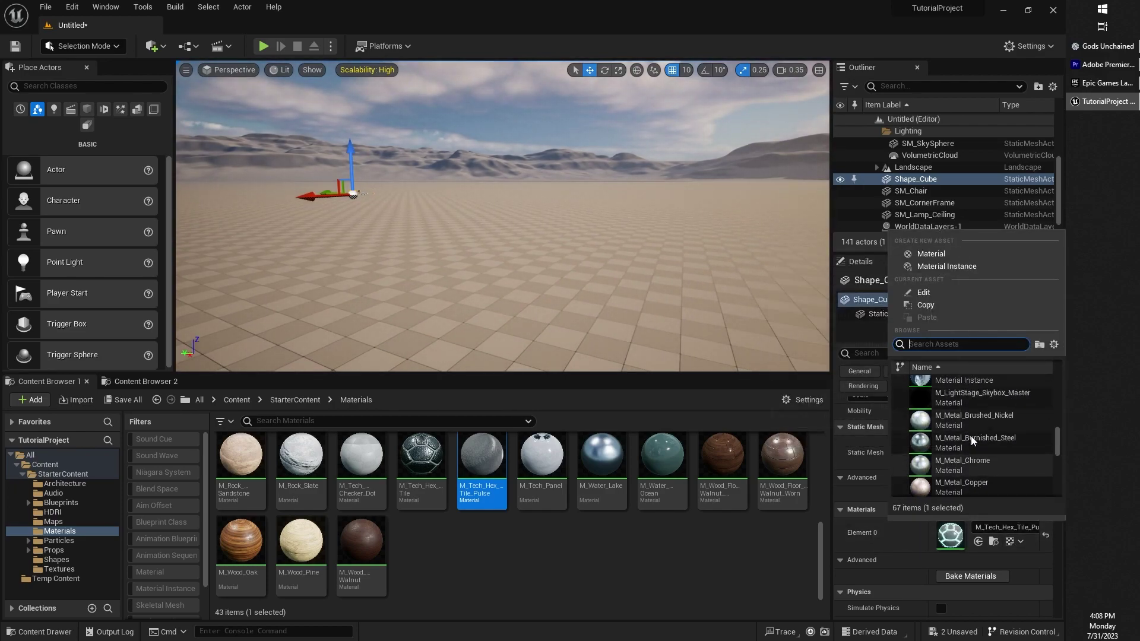
pyautogui.scroll(1, 971, 428)
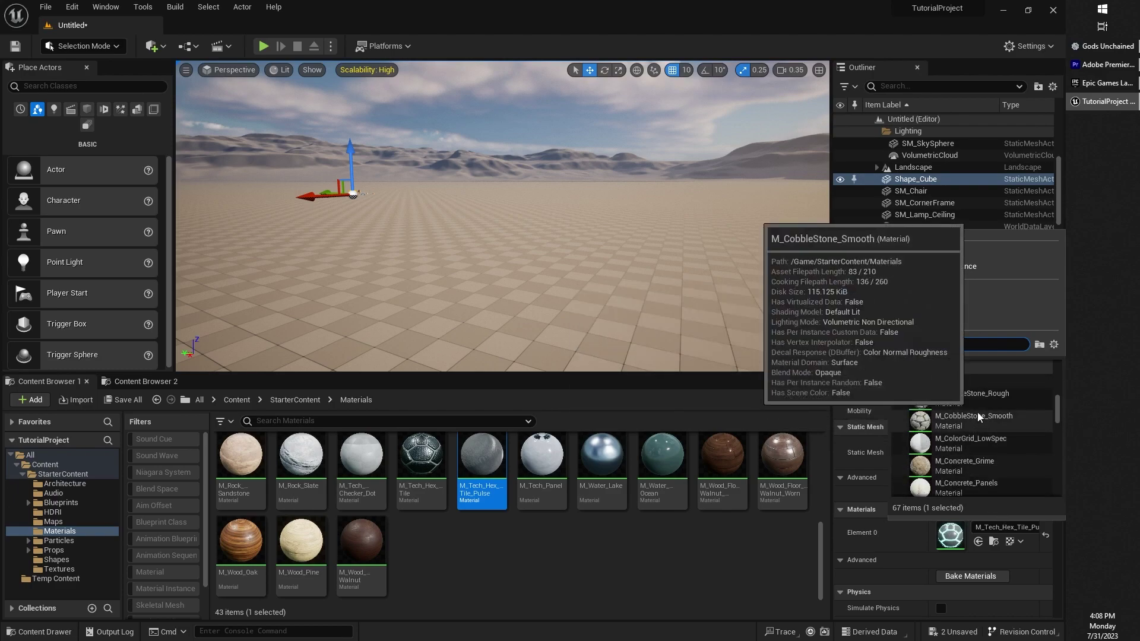
pyautogui.click(962, 394)
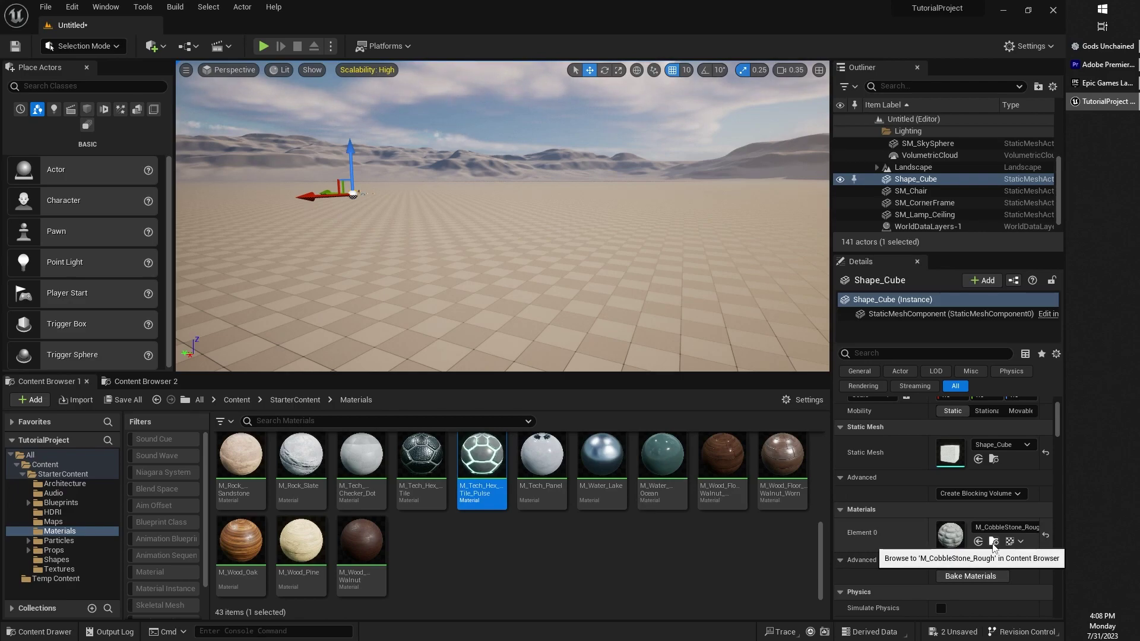
pyautogui.click(994, 542)
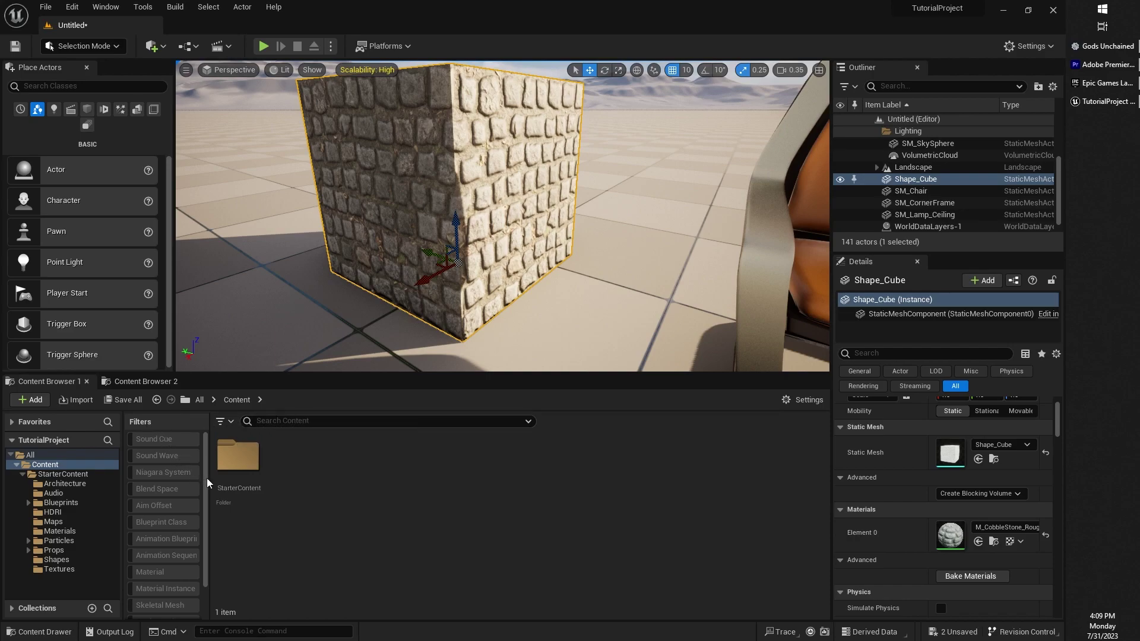
# Widen the filters panel and narrow the folder tree by dragging the Content Browser splitters
pyautogui.moveTo(210, 478)
pyautogui.mouseDown()
pyautogui.moveTo(357, 478)
pyautogui.moveTo(229, 478)
pyautogui.mouseUp()
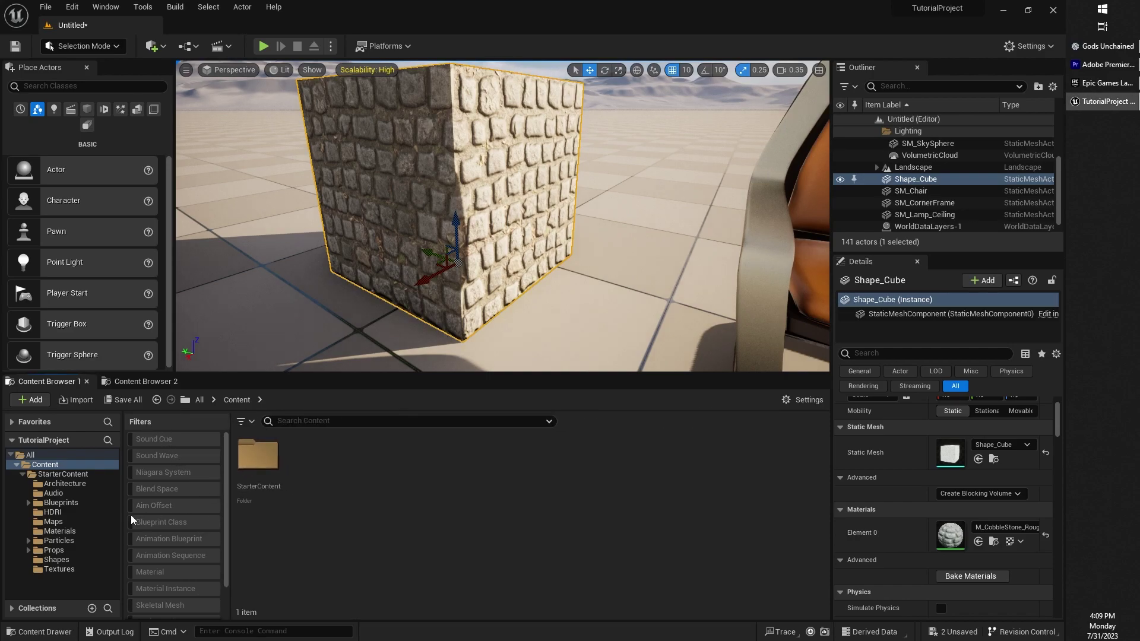
pyautogui.moveTo(122, 518); pyautogui.dragTo(106, 548)
pyautogui.moveTo(215, 545); pyautogui.dragTo(236, 553)
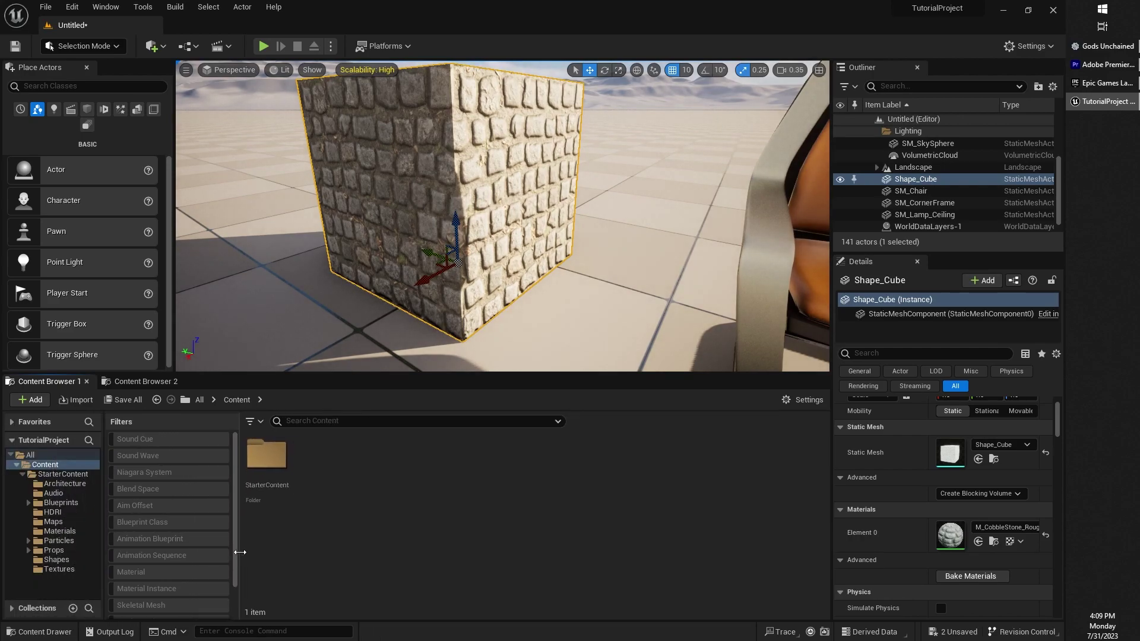
# Jump to the All location and try the folder path picker, widening the tree slightly
pyautogui.click(200, 400)
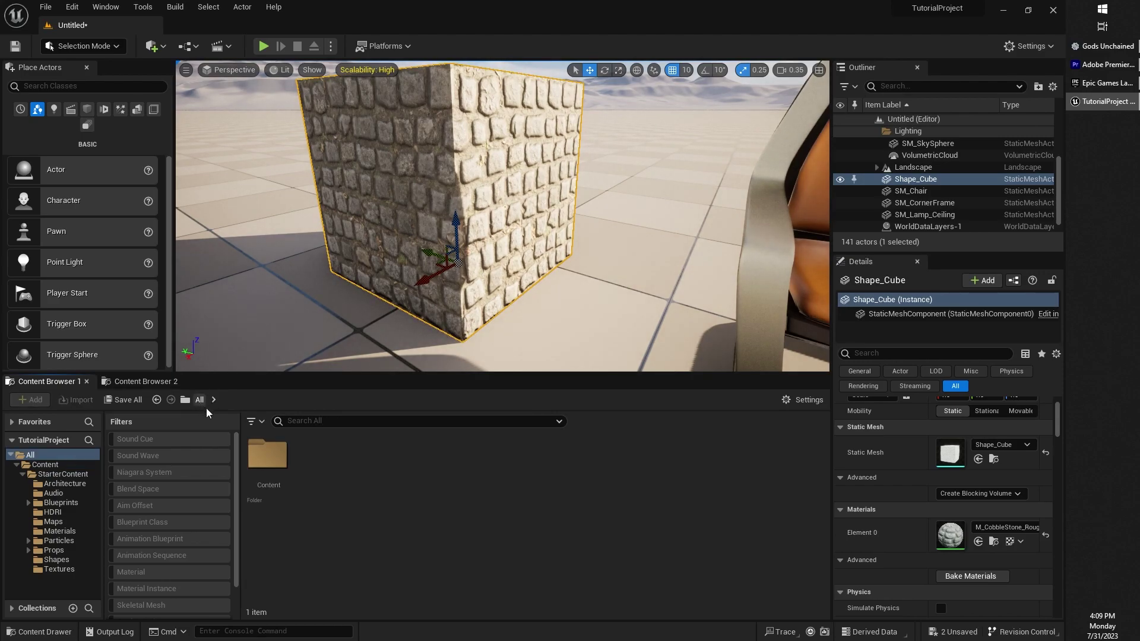
pyautogui.click(185, 407)
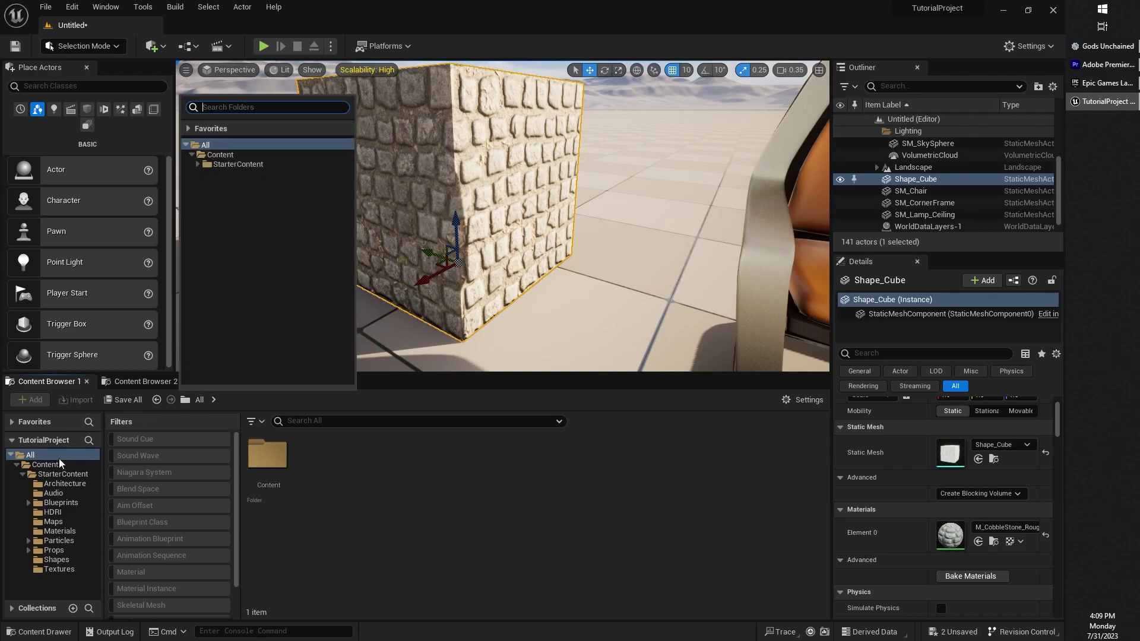
pyautogui.moveTo(104, 466); pyautogui.dragTo(117, 466)
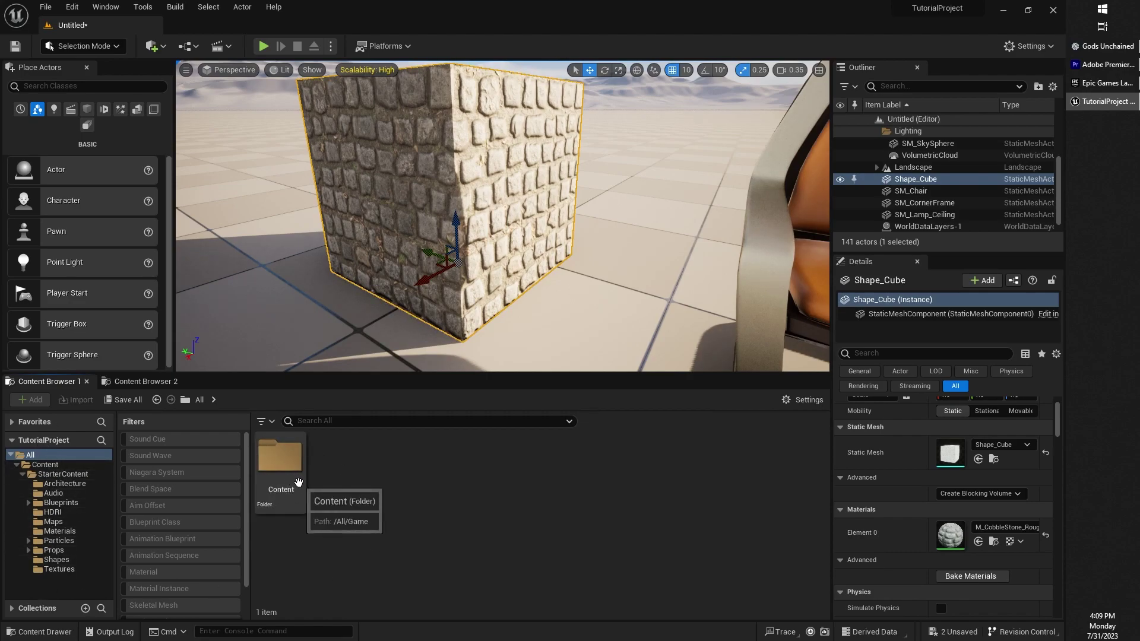
pyautogui.click(192, 402)
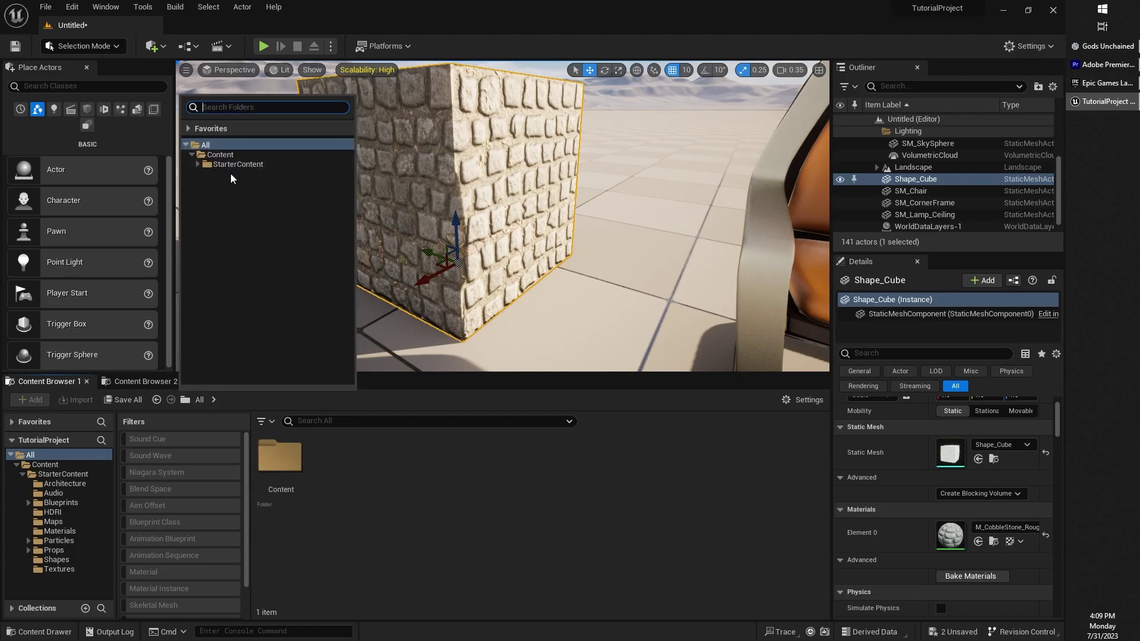
pyautogui.click(373, 539)
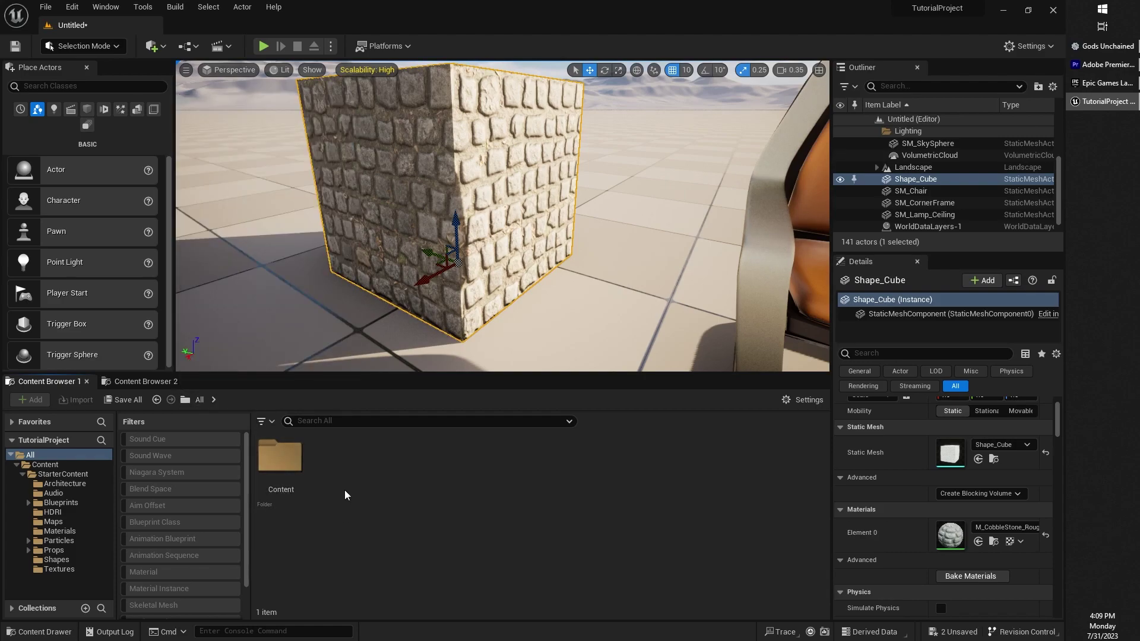
# Browse through Content, StarterContent and Audio, then return to the Content folder
pyautogui.click(47, 466)
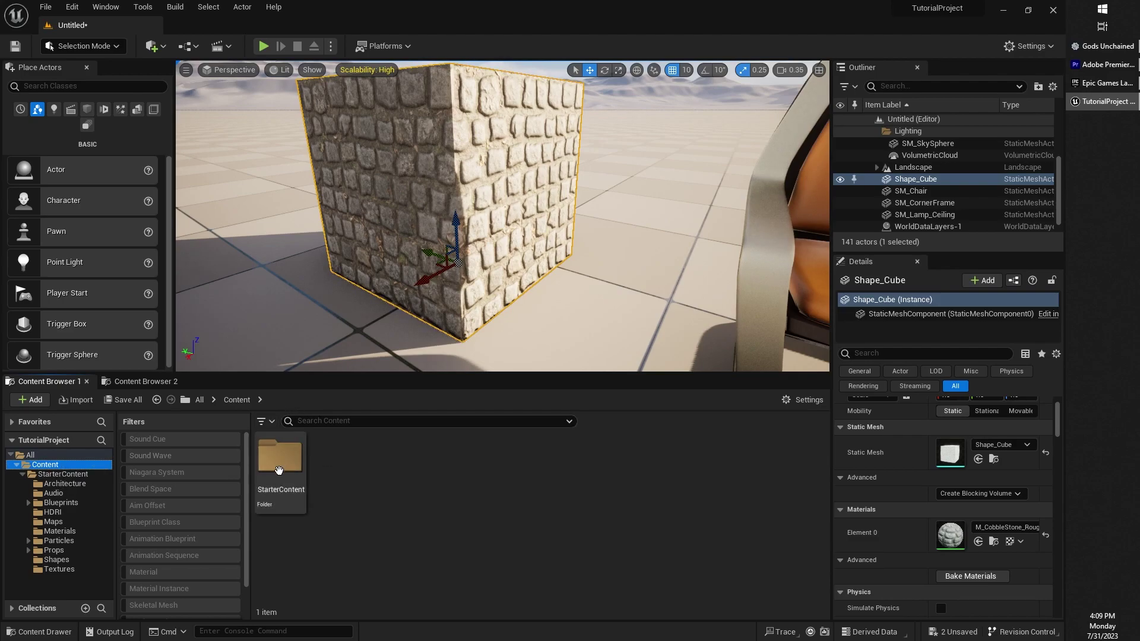
pyautogui.click(59, 474)
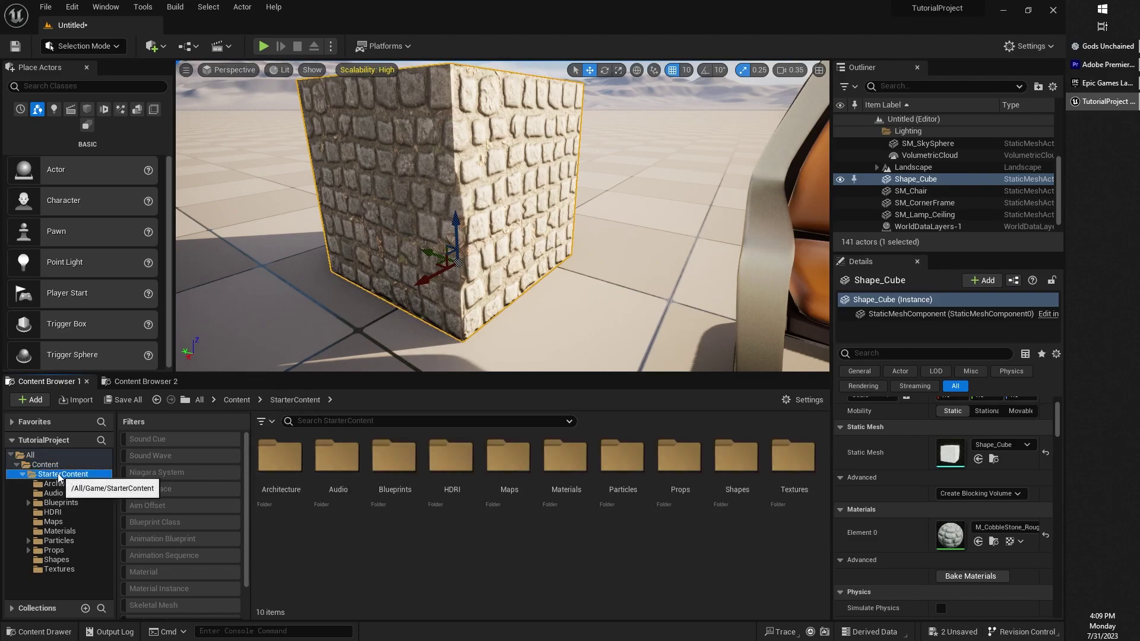
pyautogui.click(55, 493)
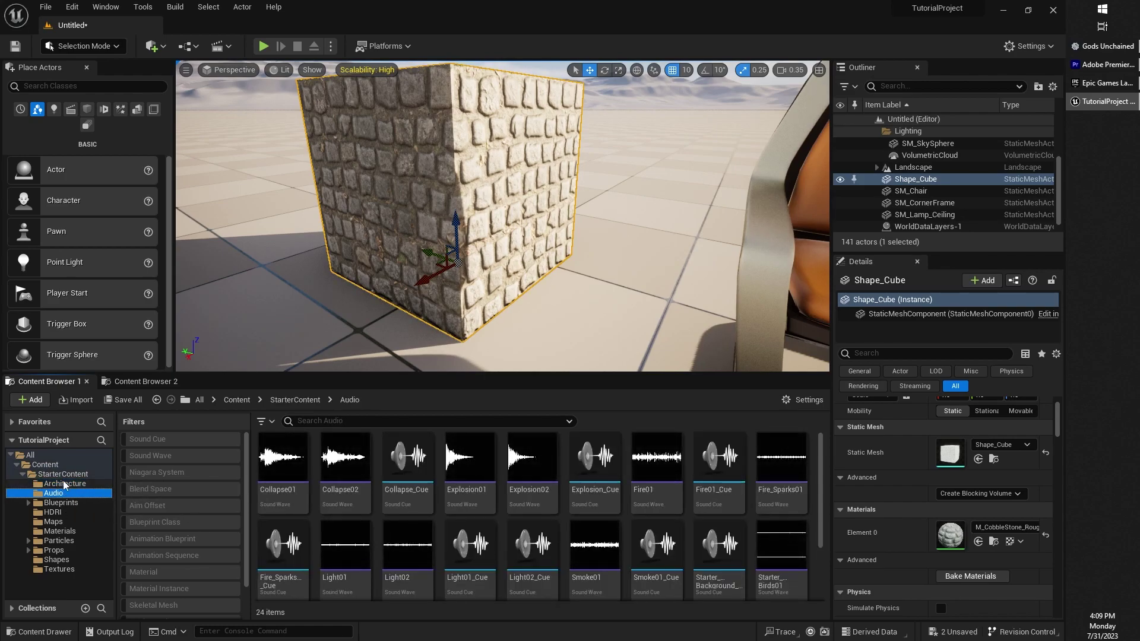
pyautogui.click(45, 465)
pyautogui.doubleClick(280, 459)
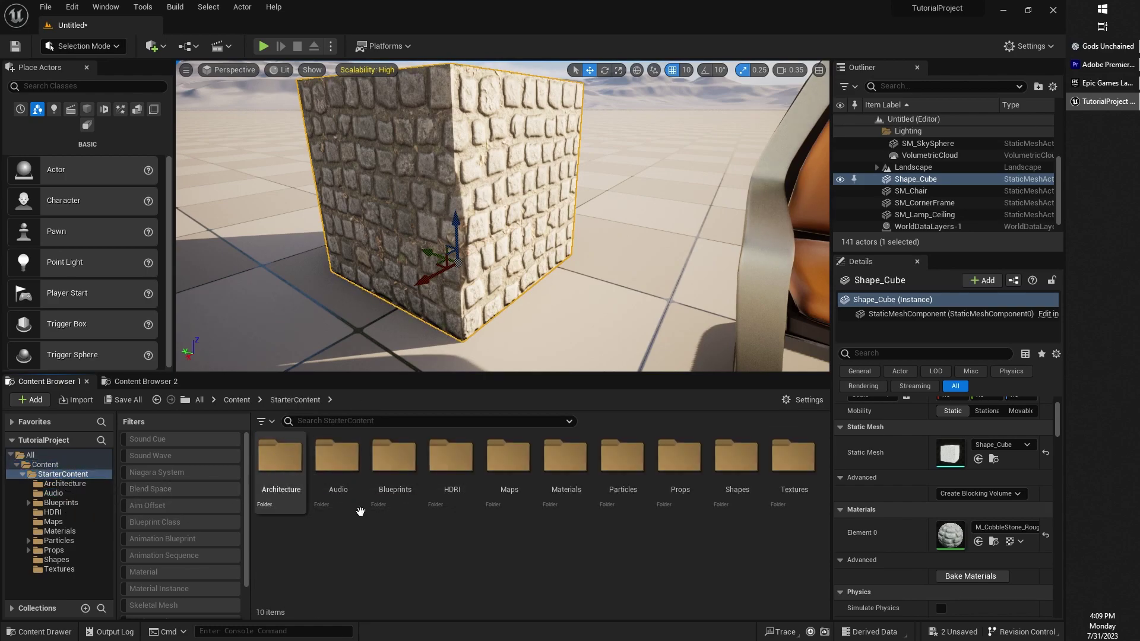
pyautogui.doubleClick(349, 471)
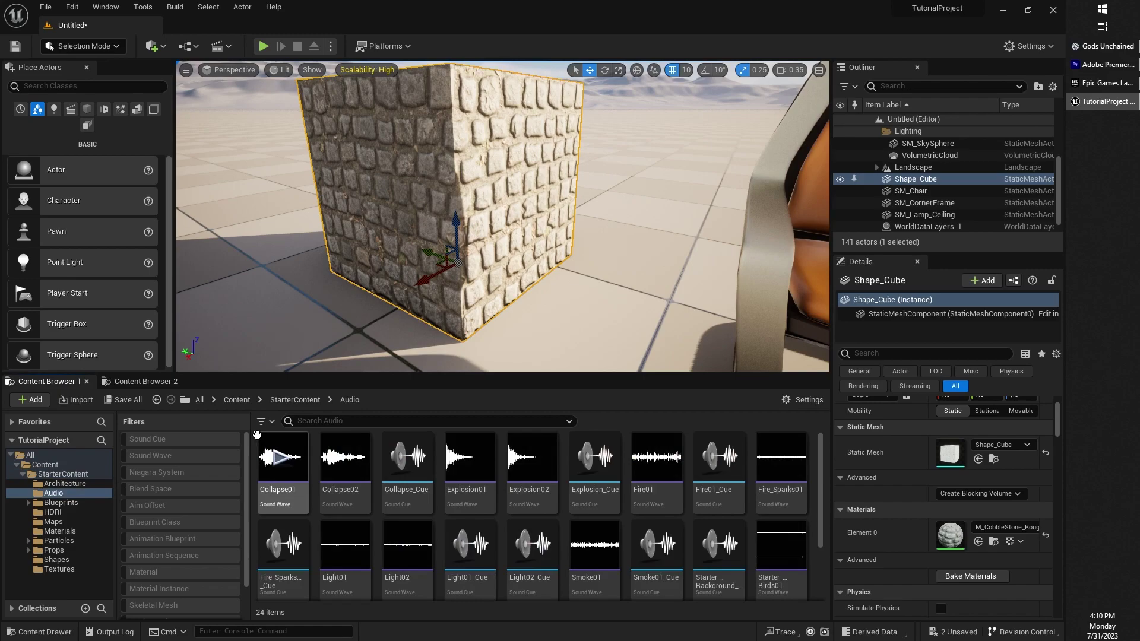
pyautogui.click(235, 401)
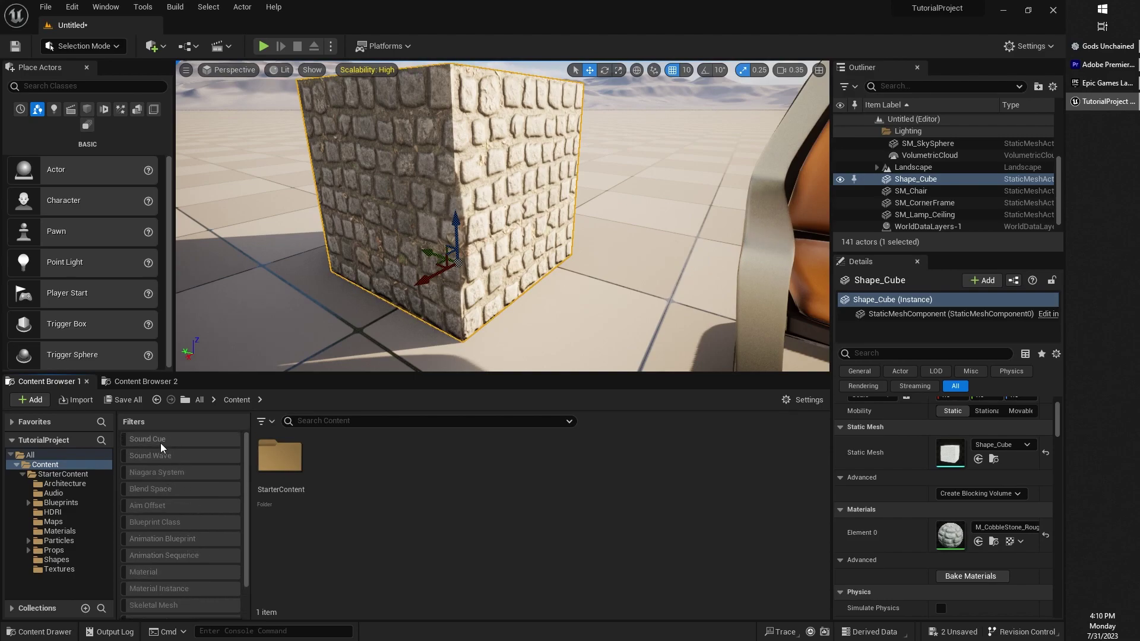
pyautogui.moveTo(250, 484); pyautogui.dragTo(259, 485)
pyautogui.scroll(-2, 169, 535)
pyautogui.scroll(2, 192, 556)
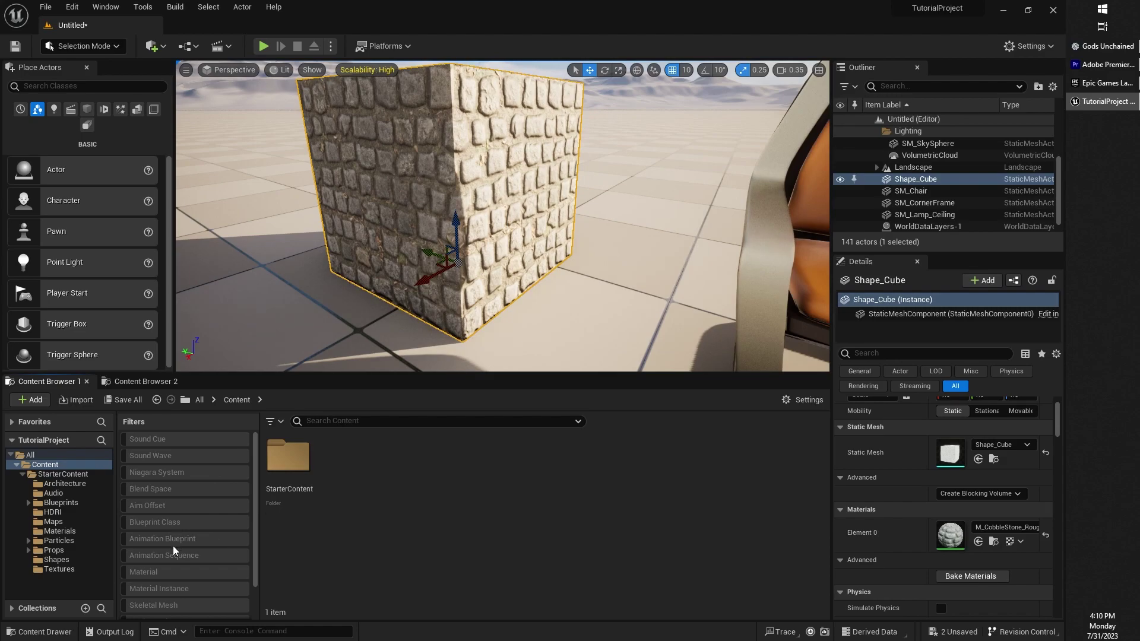
pyautogui.click(153, 522)
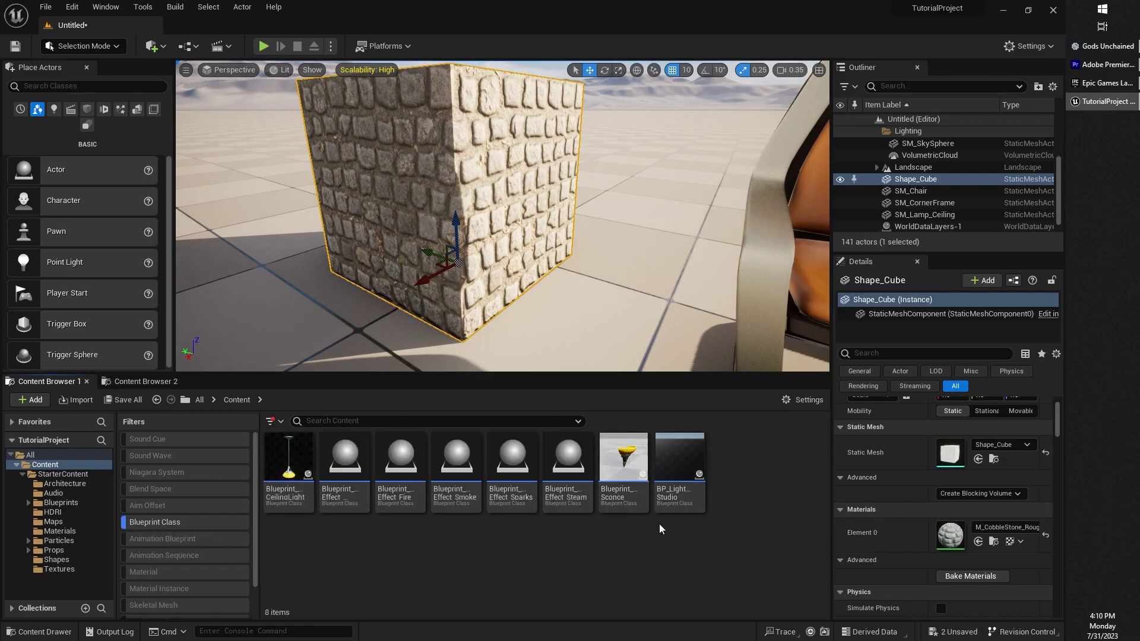
pyautogui.click(151, 524)
pyautogui.click(166, 570)
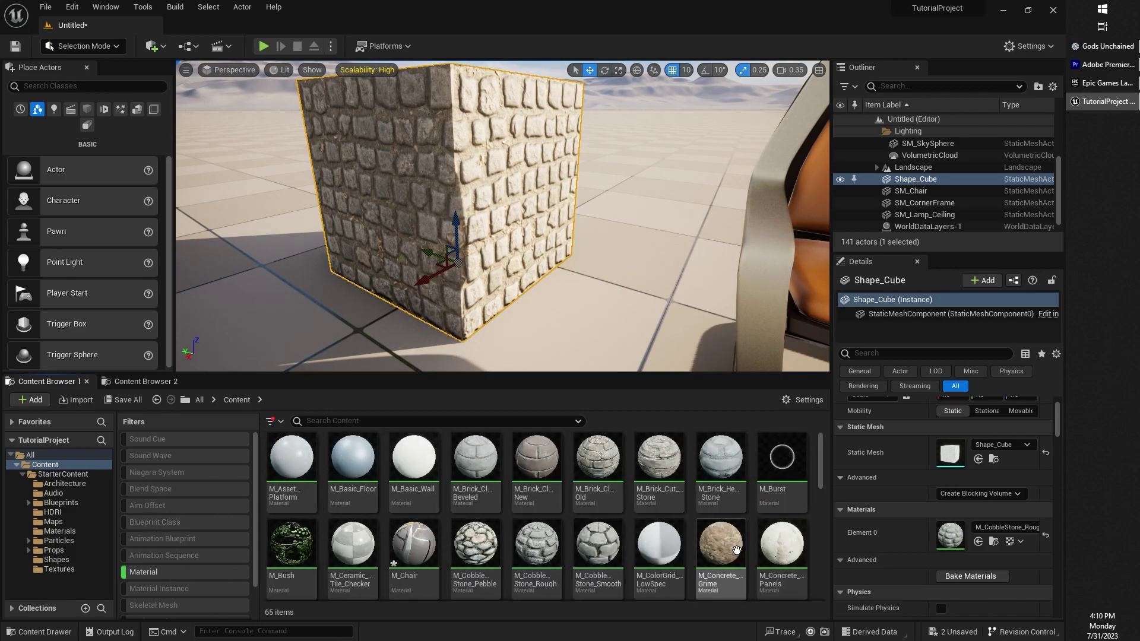
pyautogui.click(170, 571)
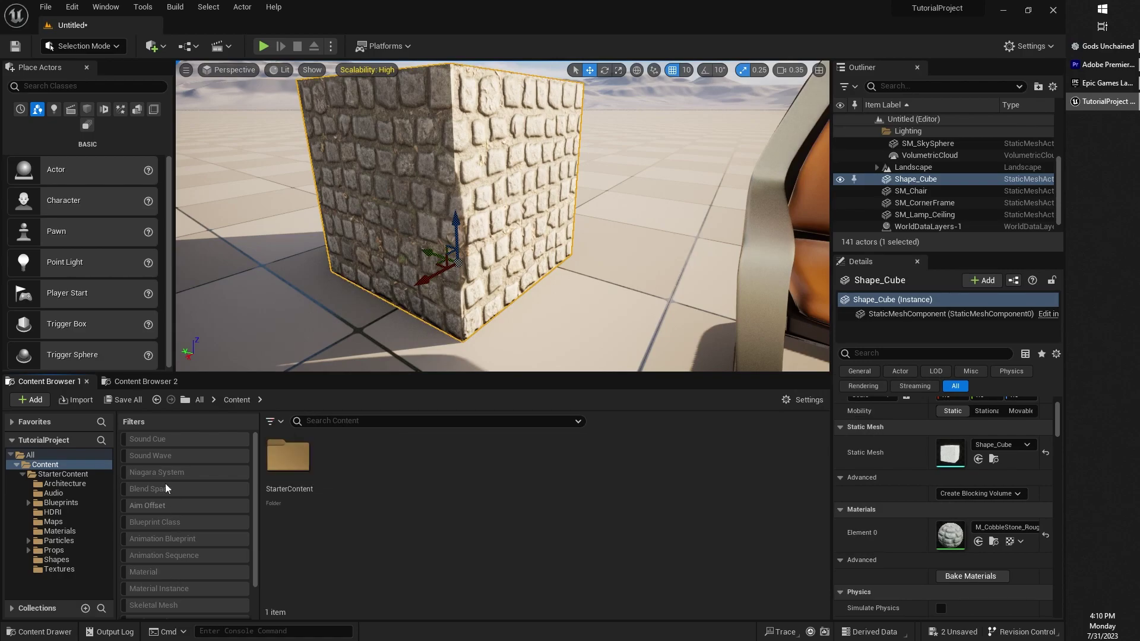
pyautogui.doubleClick(288, 467)
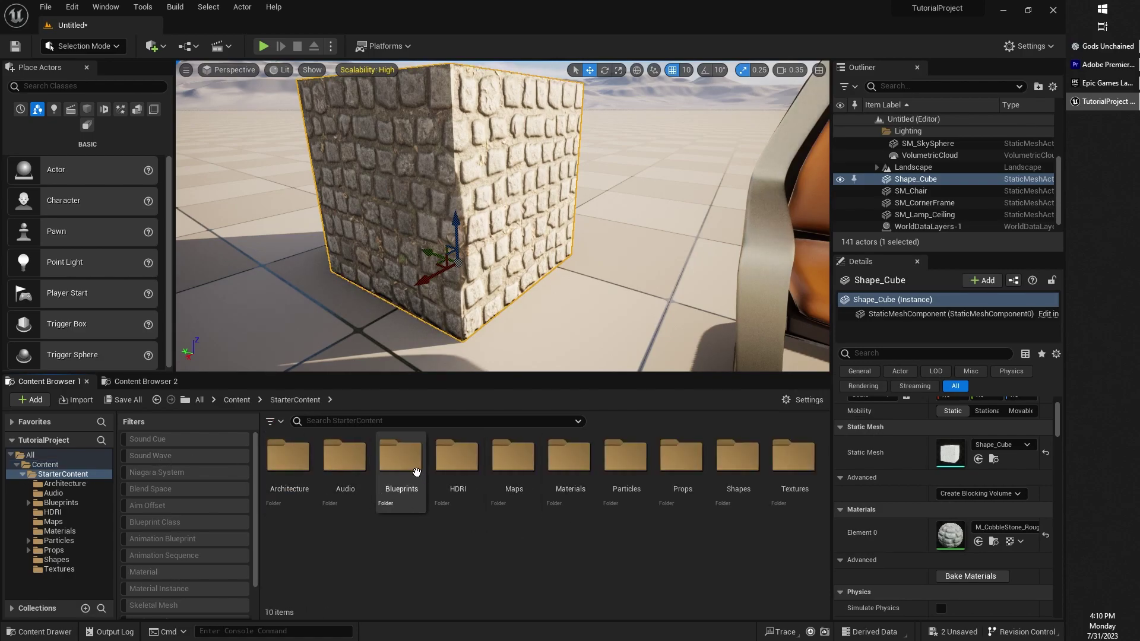
pyautogui.doubleClick(401, 463)
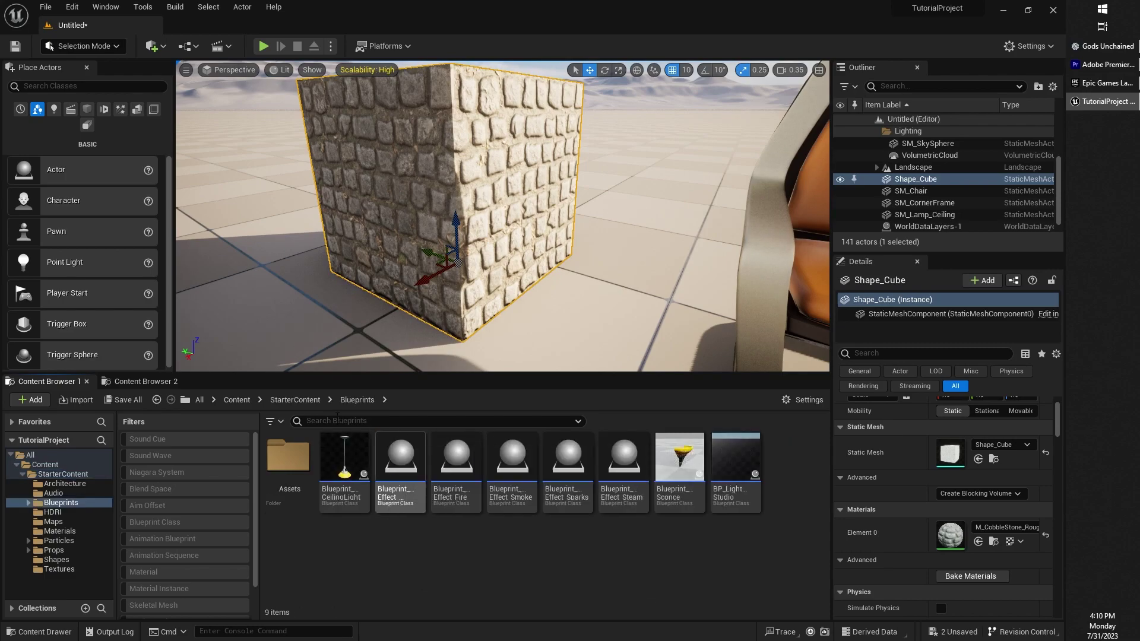
pyautogui.click(172, 522)
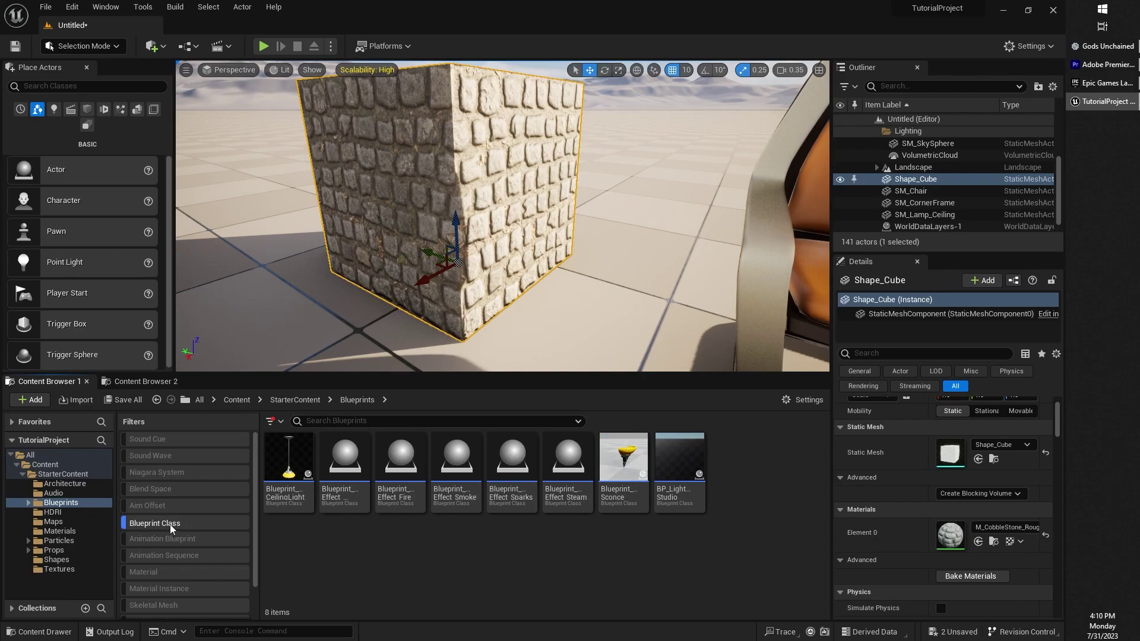
pyautogui.click(170, 523)
pyautogui.click(237, 400)
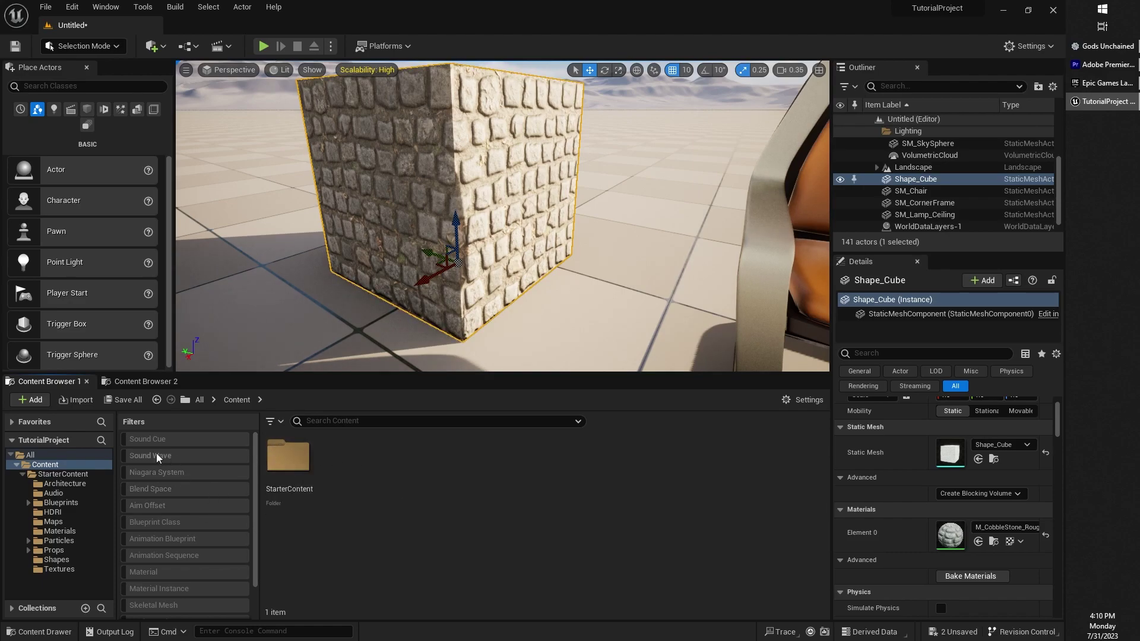
pyautogui.click(272, 422)
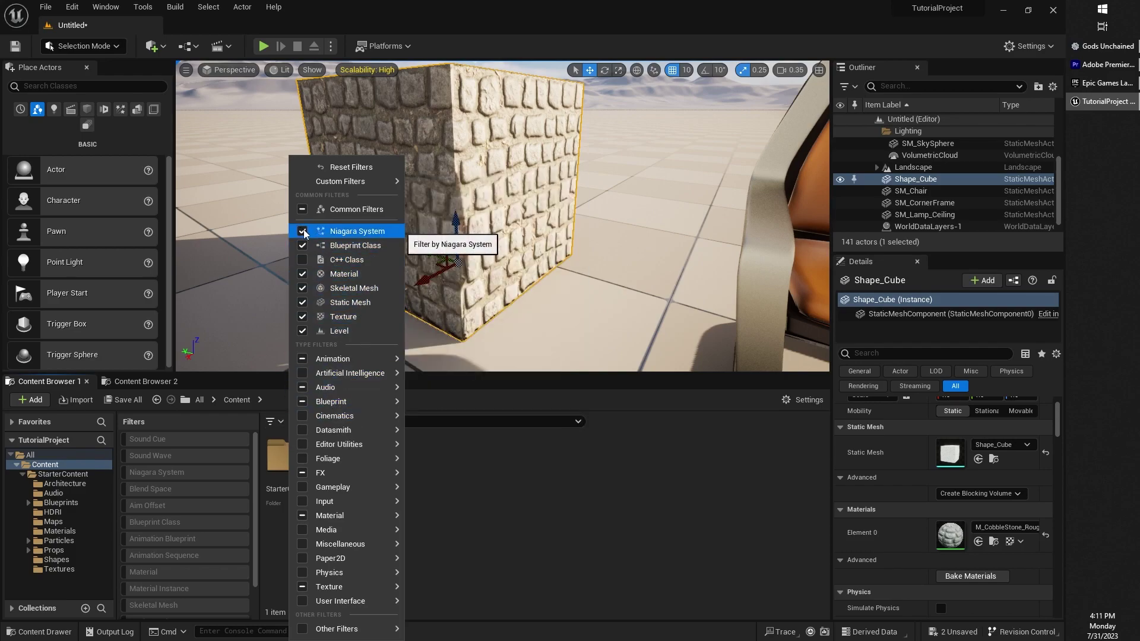
pyautogui.moveTo(362, 408)
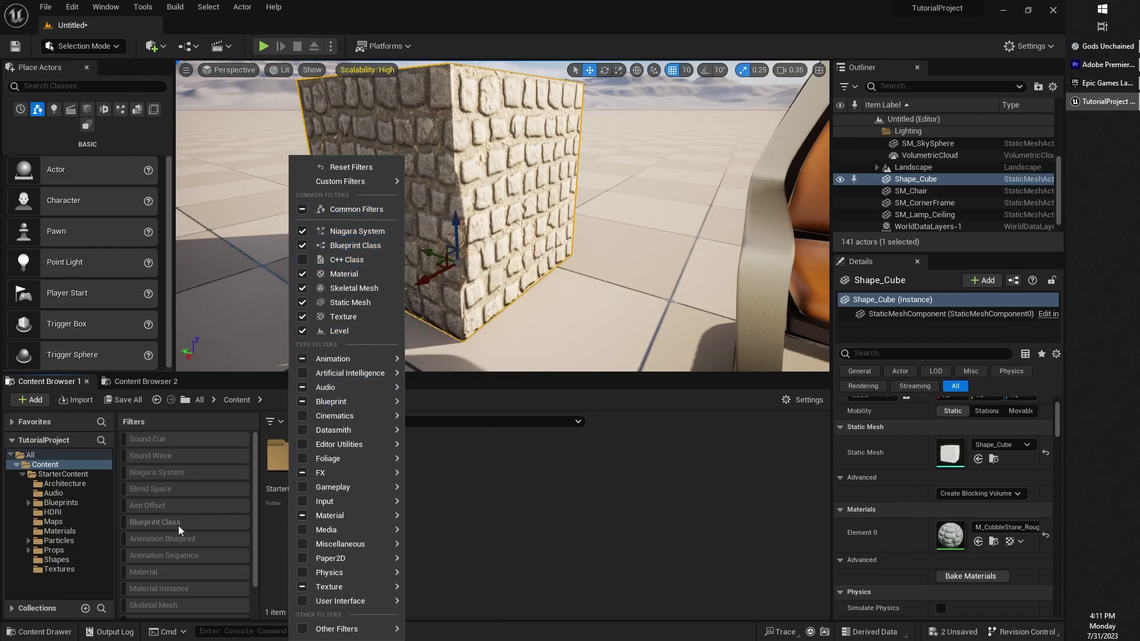
pyautogui.click(302, 246)
pyautogui.click(302, 246)
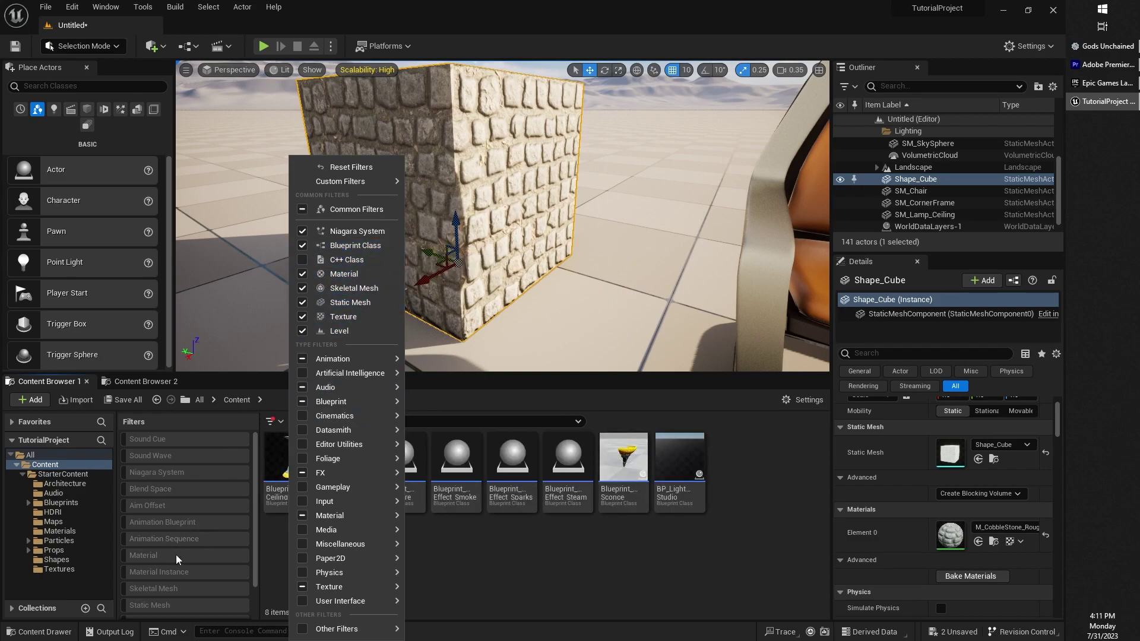
pyautogui.scroll(-2, 187, 575)
pyautogui.click(164, 615)
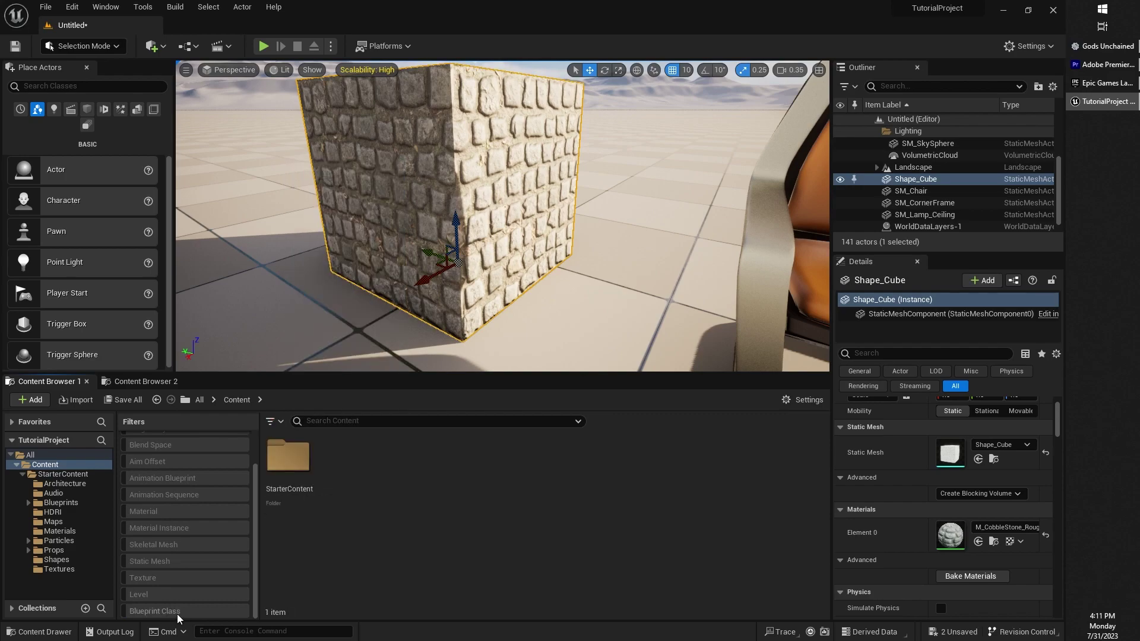
pyautogui.click(177, 614)
pyautogui.click(177, 614)
pyautogui.scroll(2, 207, 527)
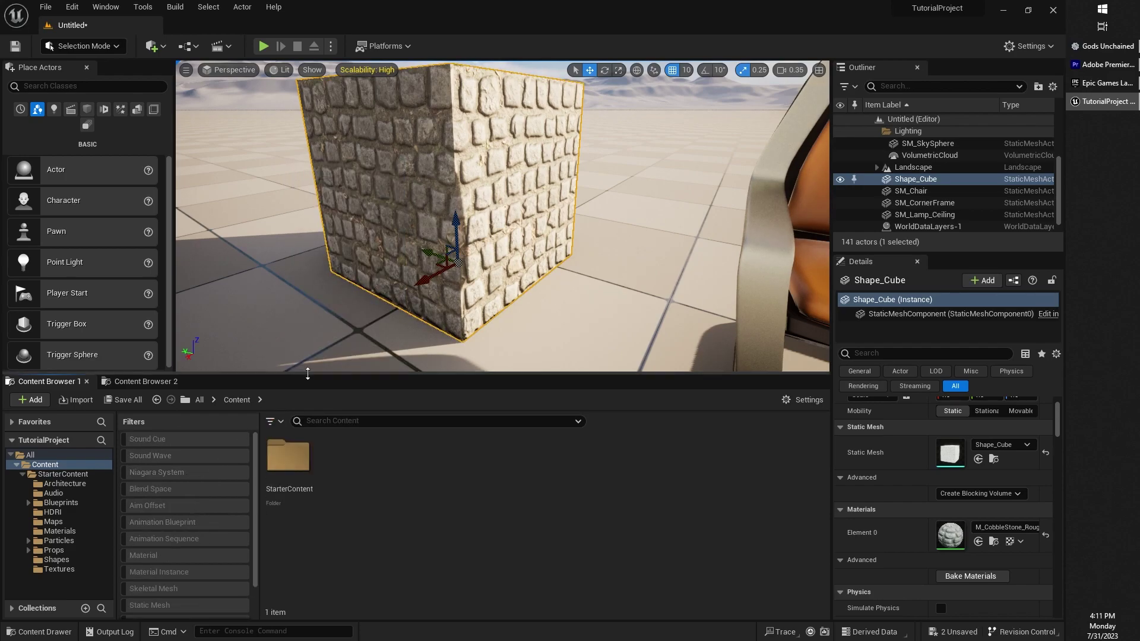
pyautogui.moveTo(308, 374); pyautogui.dragTo(307, 315)
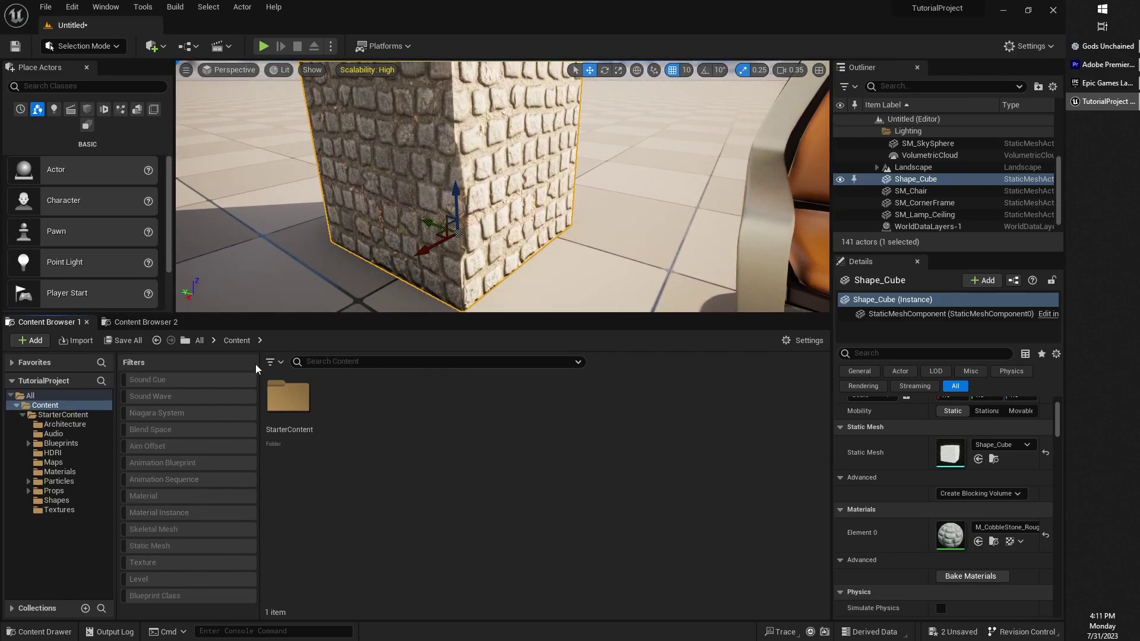
pyautogui.click(274, 362)
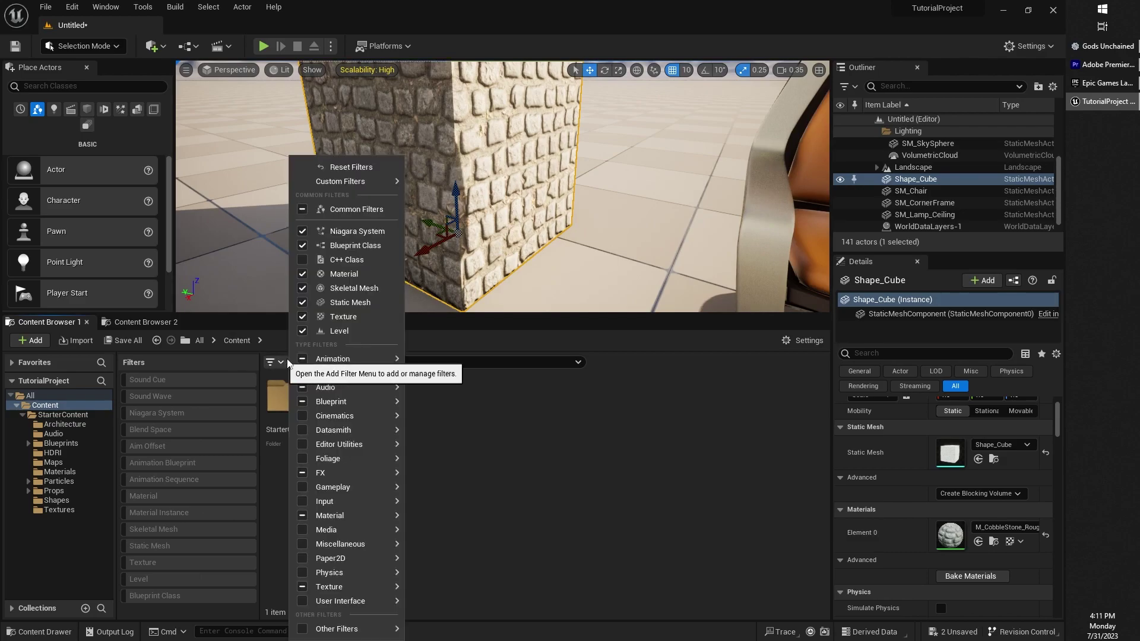
pyautogui.moveTo(335, 372)
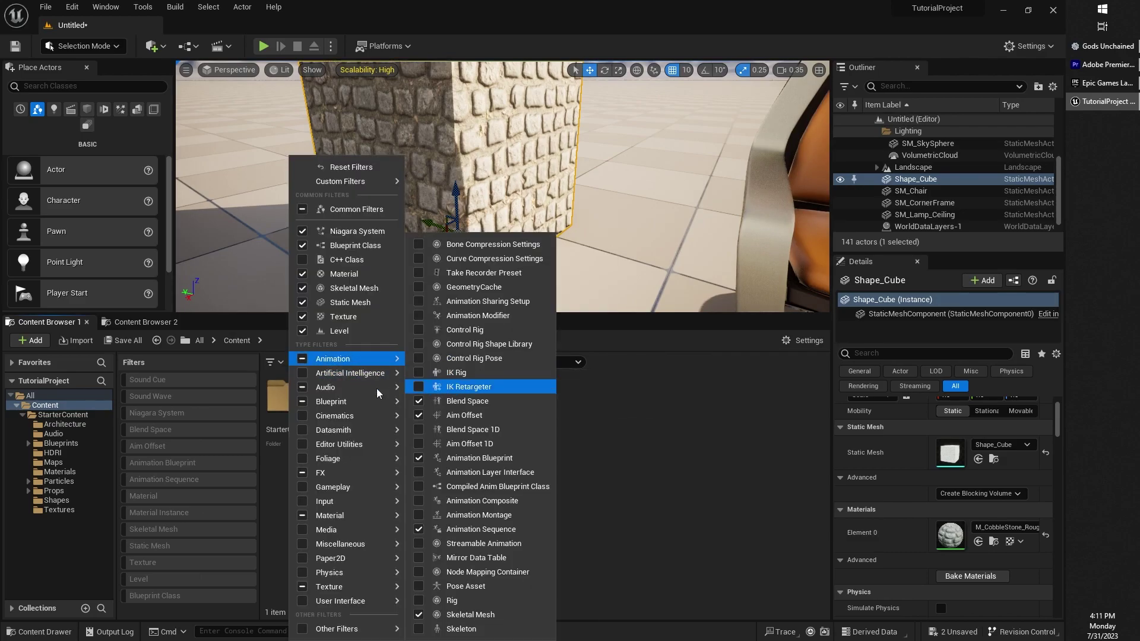
pyautogui.moveTo(355, 472)
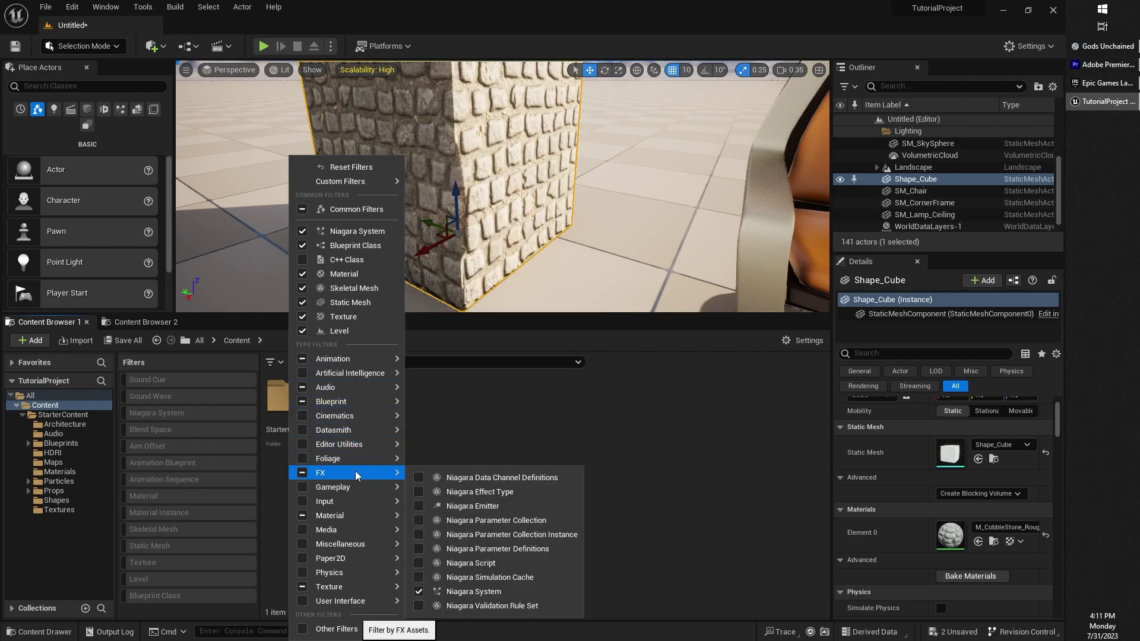
pyautogui.moveTo(364, 521)
pyautogui.moveTo(354, 587)
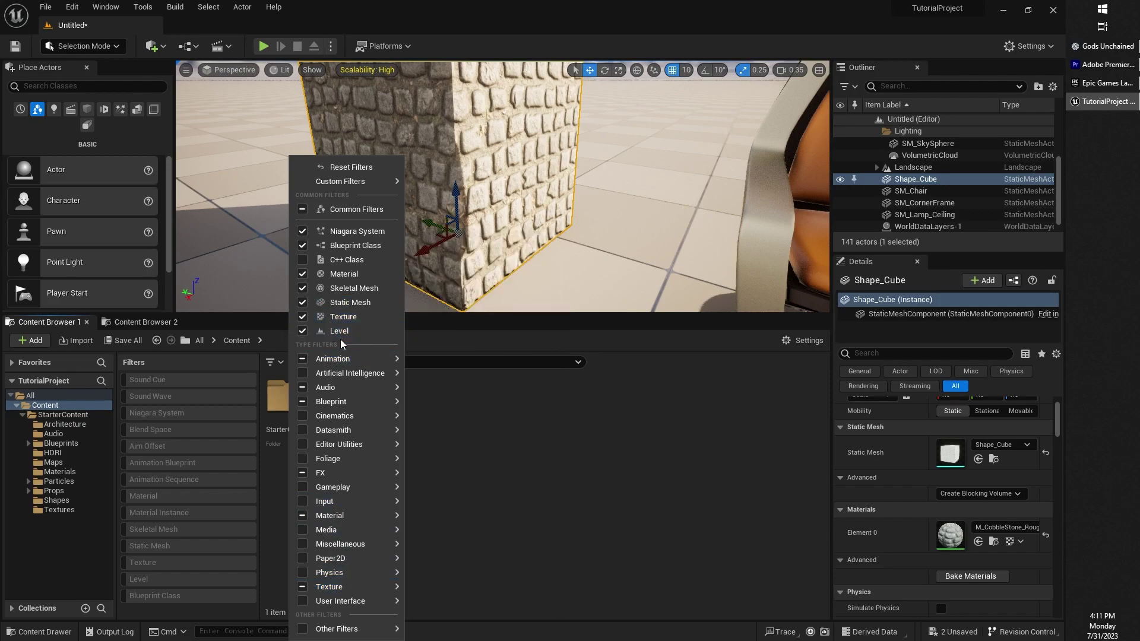
pyautogui.click(258, 371)
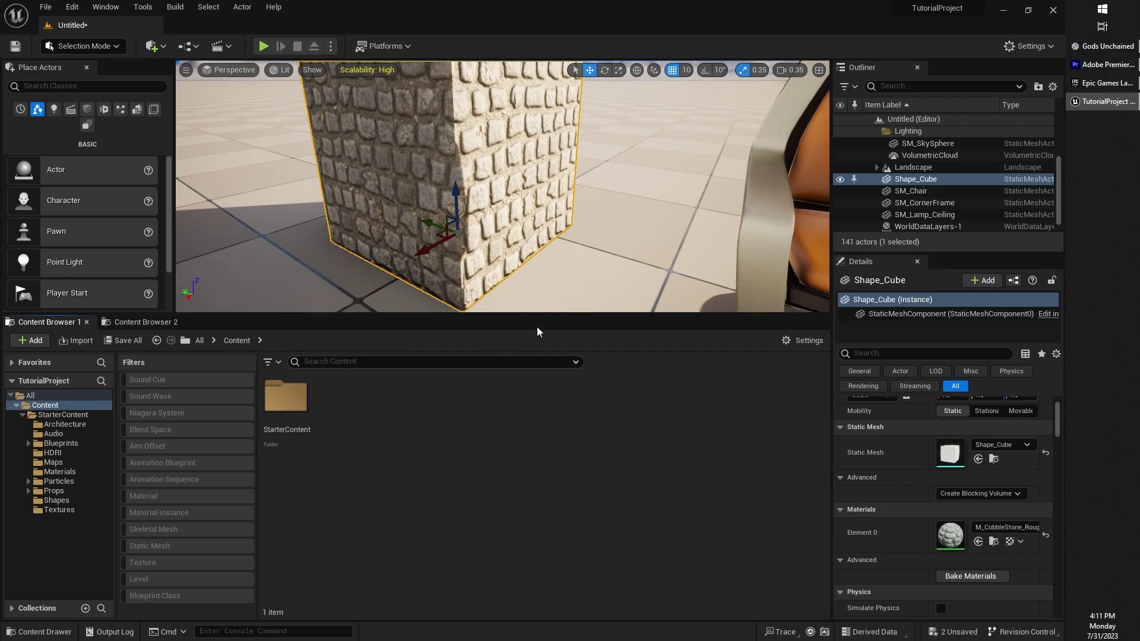
# Enlarge the viewport, place Content Browser 2 beside the first, and open StarterContent > Architecture
pyautogui.moveTo(541, 314); pyautogui.dragTo(566, 423)
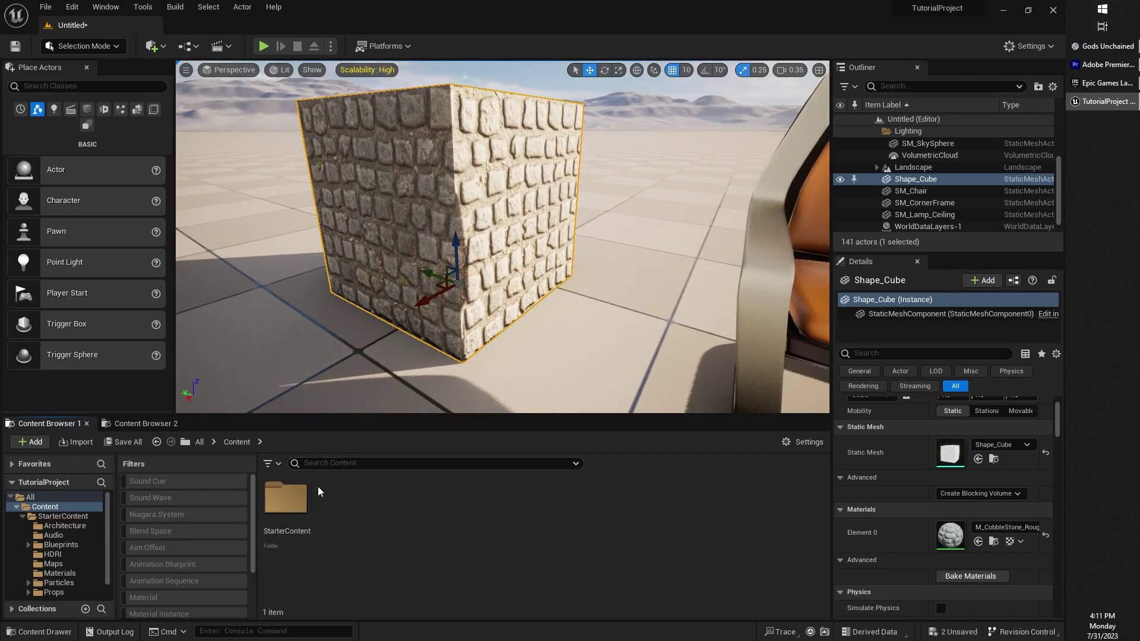
pyautogui.moveTo(137, 425); pyautogui.dragTo(458, 506)
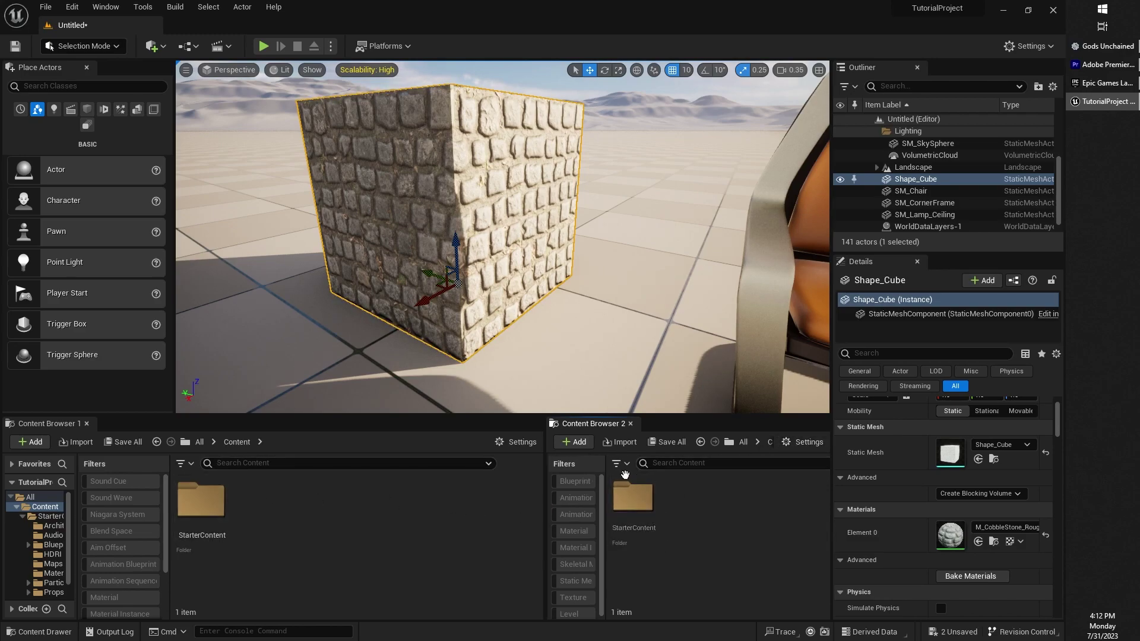
pyautogui.doubleClick(632, 499)
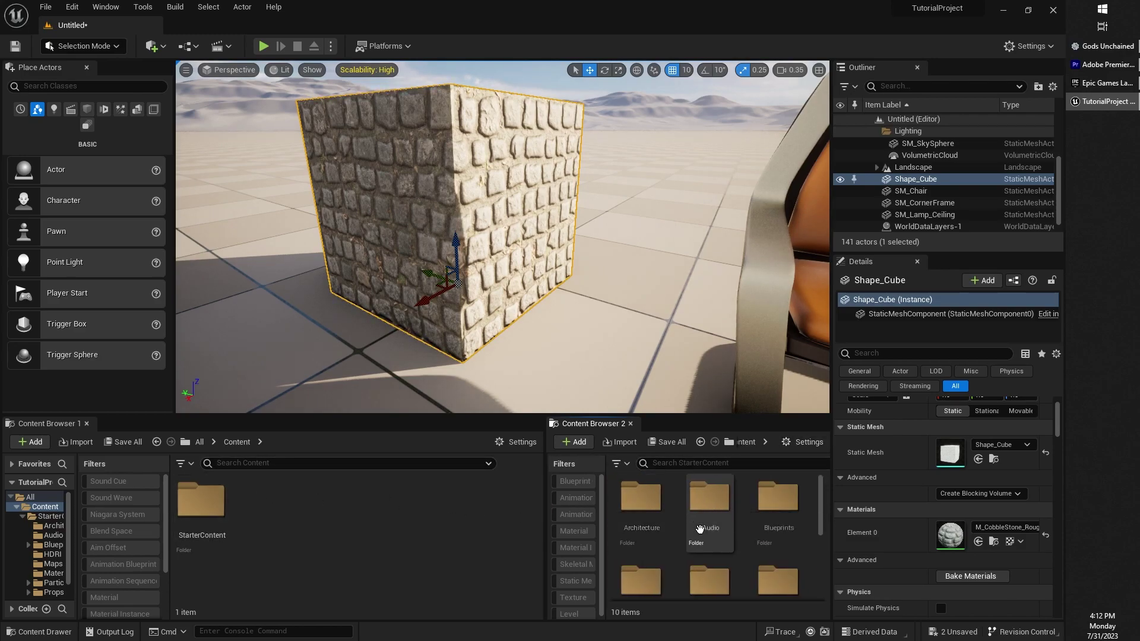
pyautogui.doubleClick(635, 514)
# Copy Floor_400x400 into the first browser's Content folder and re-dock the second browser
pyautogui.click(645, 507)
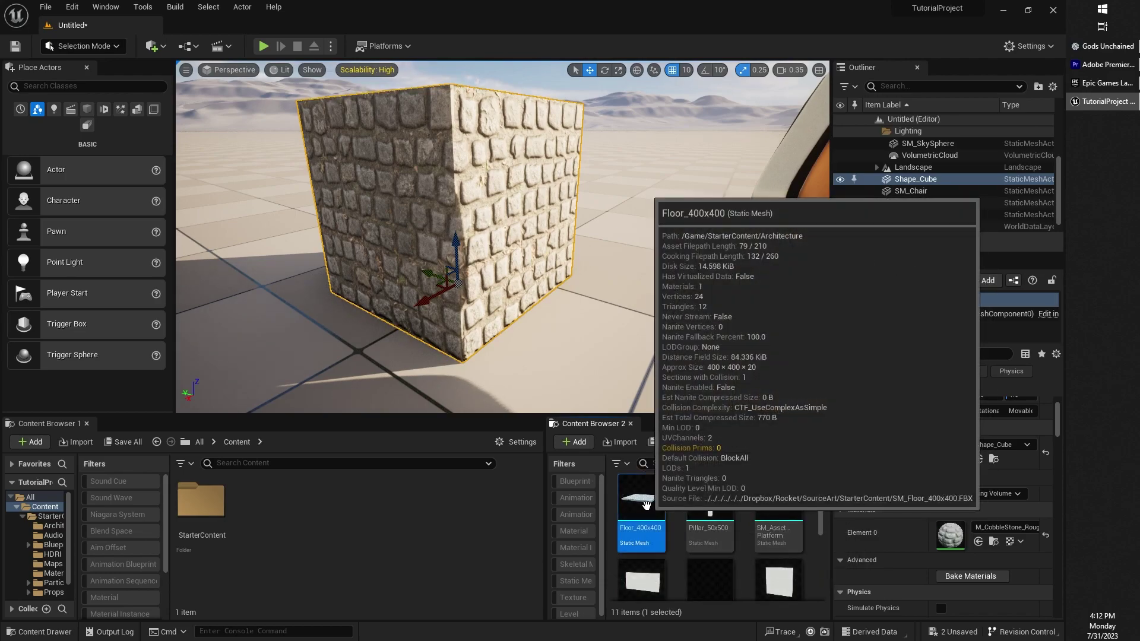
pyautogui.moveTo(641, 499); pyautogui.dragTo(289, 501)
pyautogui.click(359, 534)
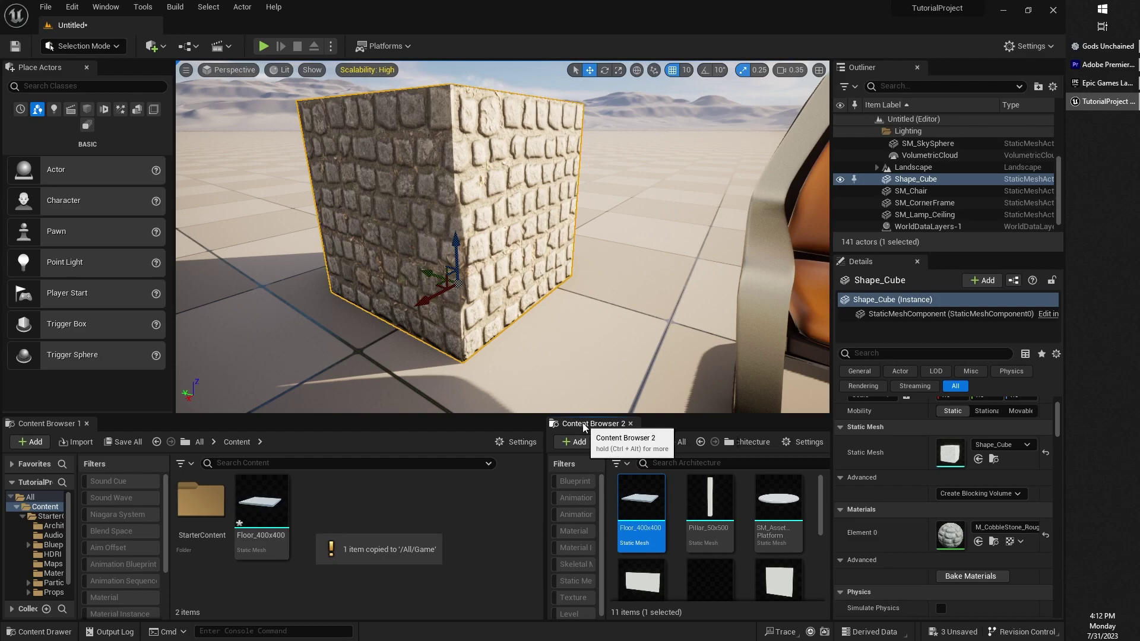
pyautogui.moveTo(600, 424); pyautogui.dragTo(184, 432)
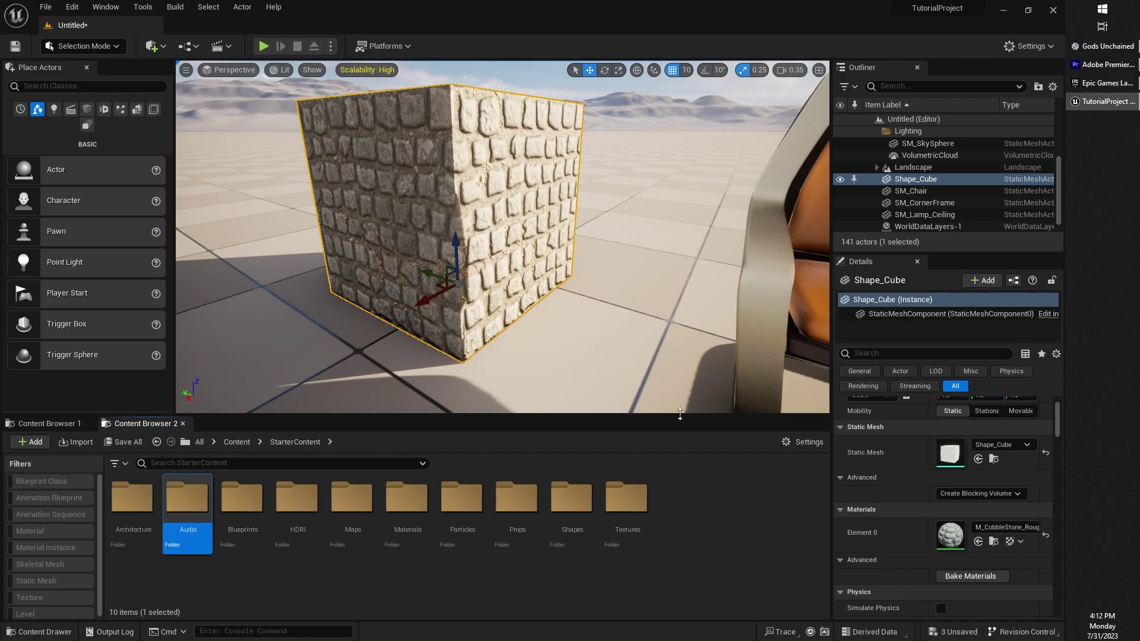
# Make the browser panel taller and switch filters to Horizontal, then back to Vertical
pyautogui.moveTo(679, 416); pyautogui.dragTo(680, 362)
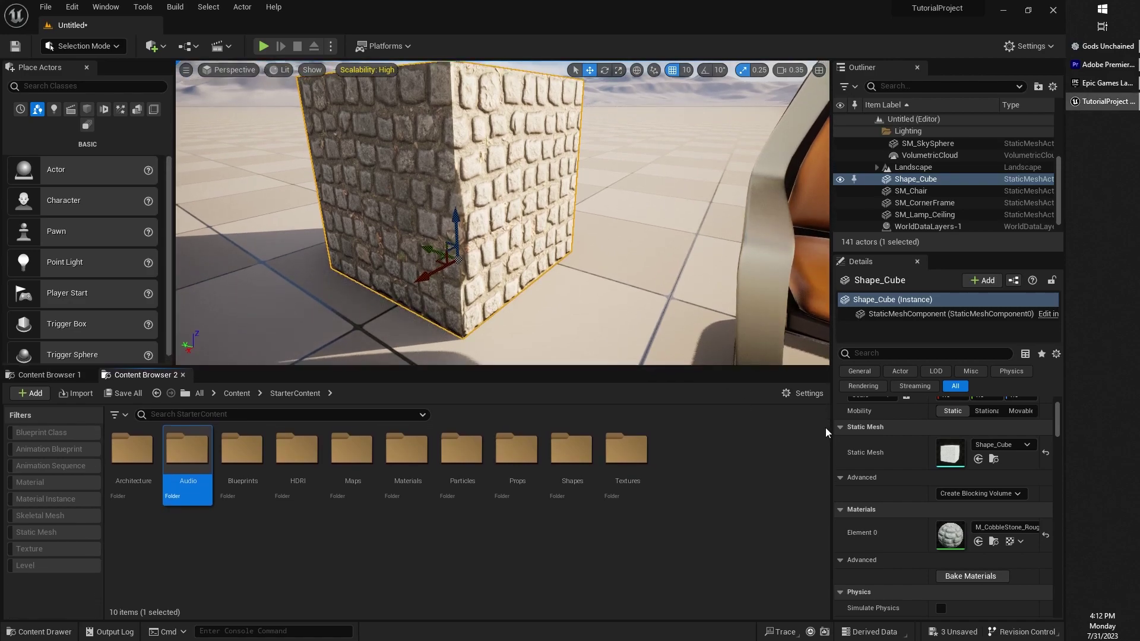
pyautogui.click(810, 396)
pyautogui.click(876, 303)
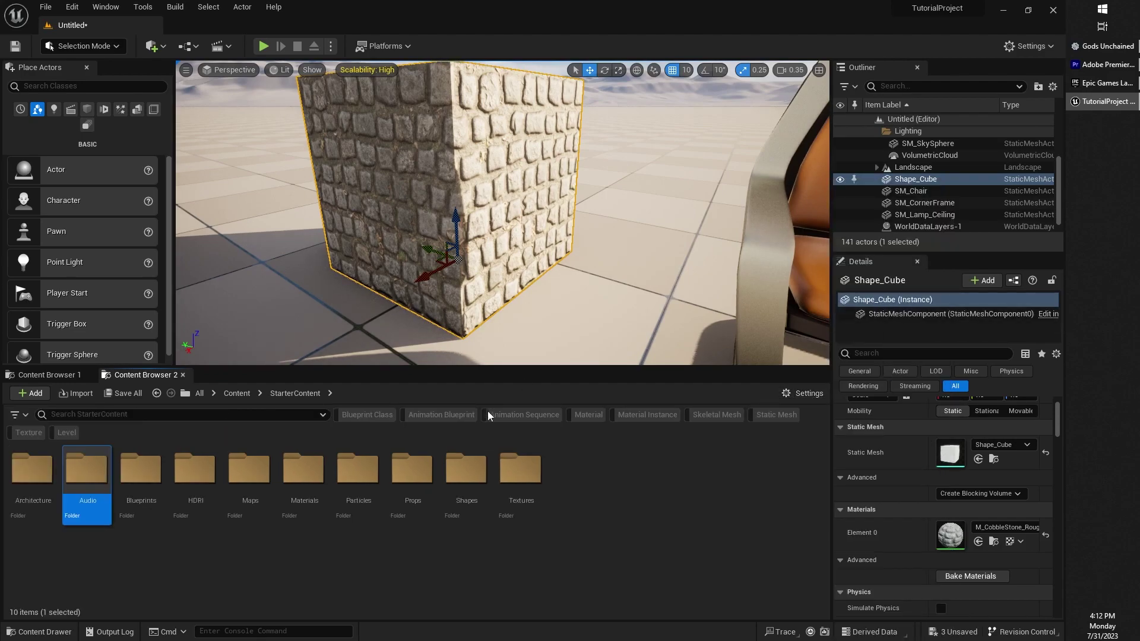
pyautogui.click(785, 396)
pyautogui.click(864, 290)
# Try the List and Columns views, then return the assets to Tiles
pyautogui.click(806, 395)
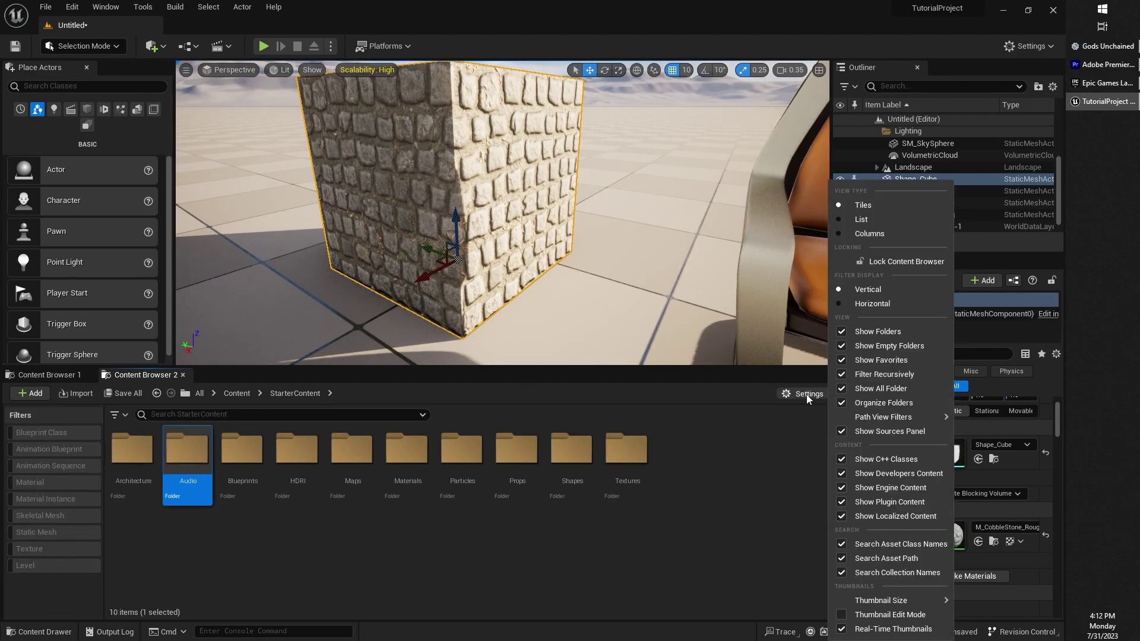
pyautogui.click(861, 219)
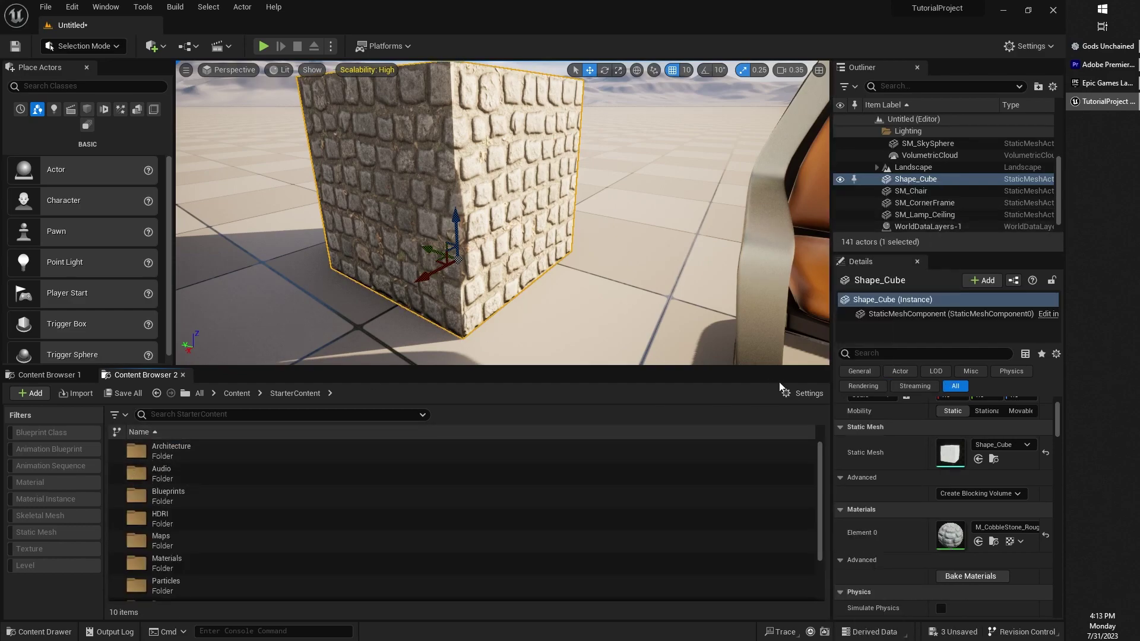
pyautogui.click(801, 393)
pyautogui.click(867, 234)
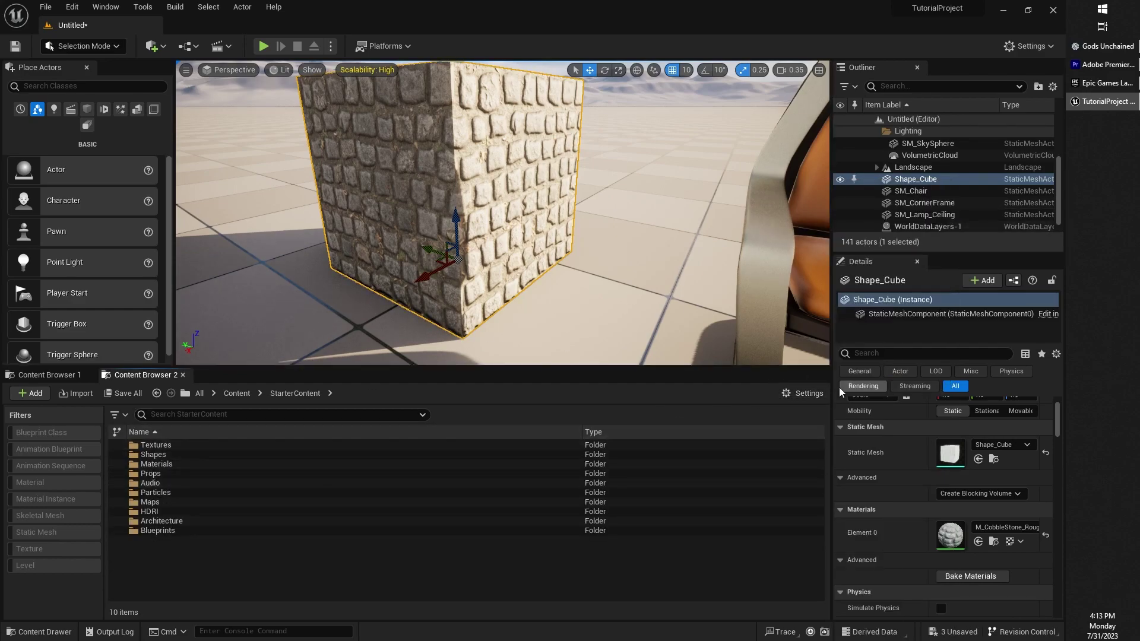
pyautogui.click(803, 394)
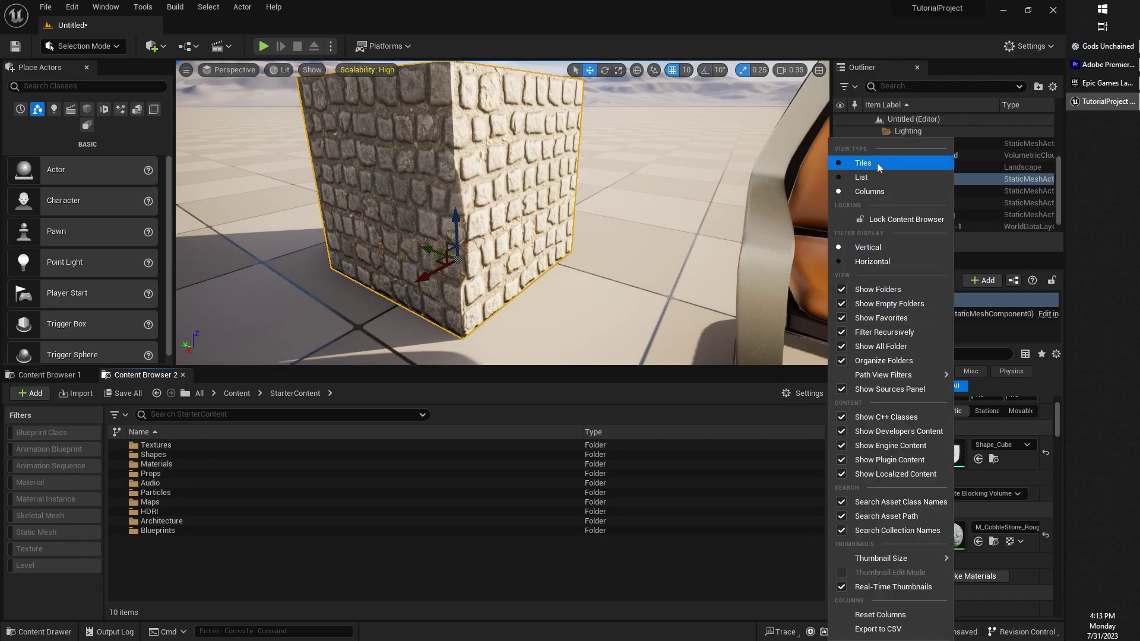
pyautogui.click(878, 163)
# Set Thumbnail Size to Tiny, then change it to Large
pyautogui.click(802, 393)
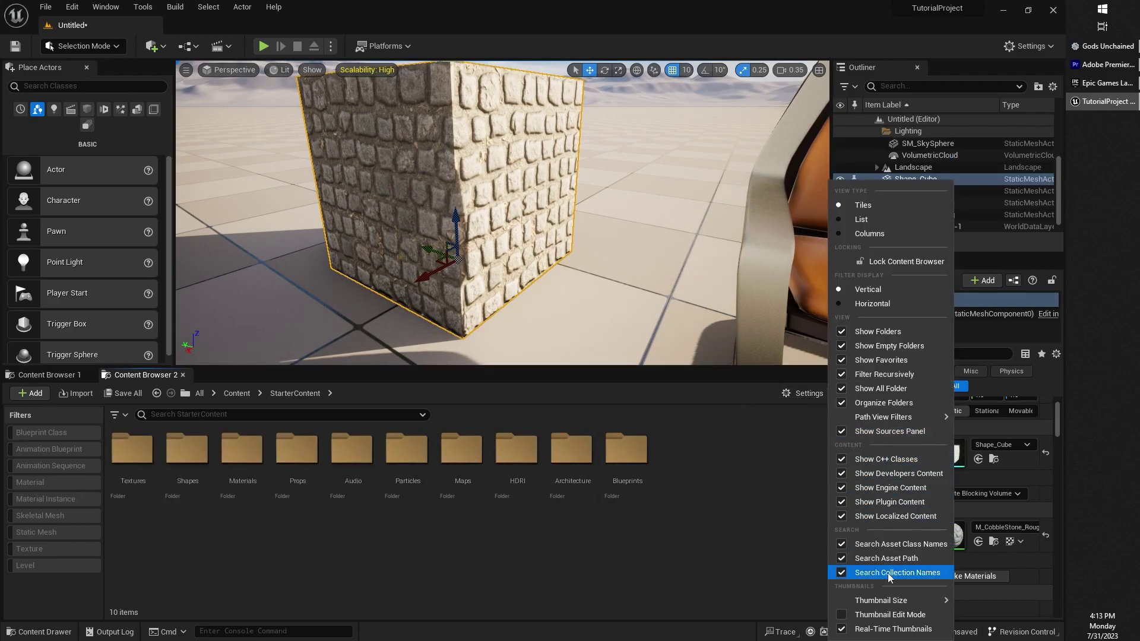
pyautogui.moveTo(920, 601)
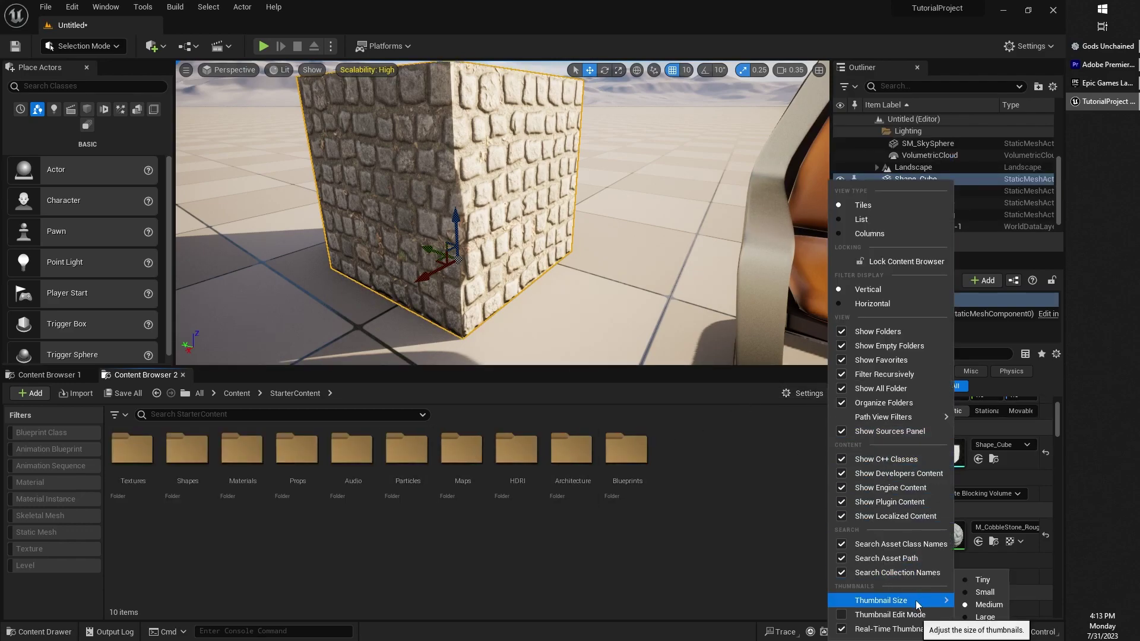
pyautogui.click(993, 582)
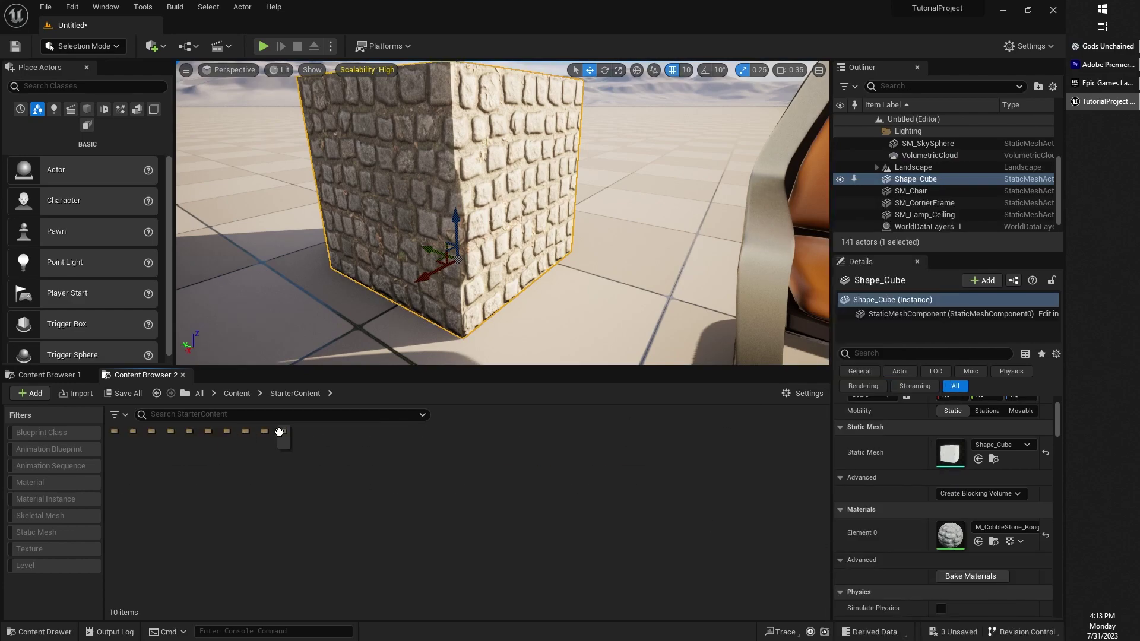
pyautogui.click(804, 398)
pyautogui.moveTo(919, 599)
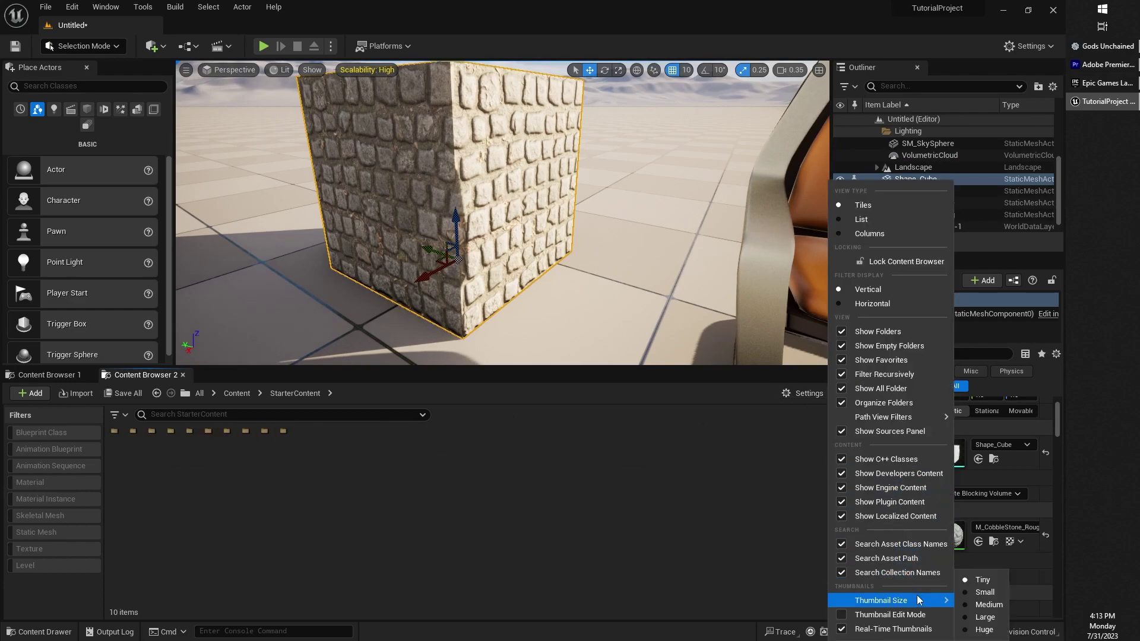
pyautogui.click(993, 631)
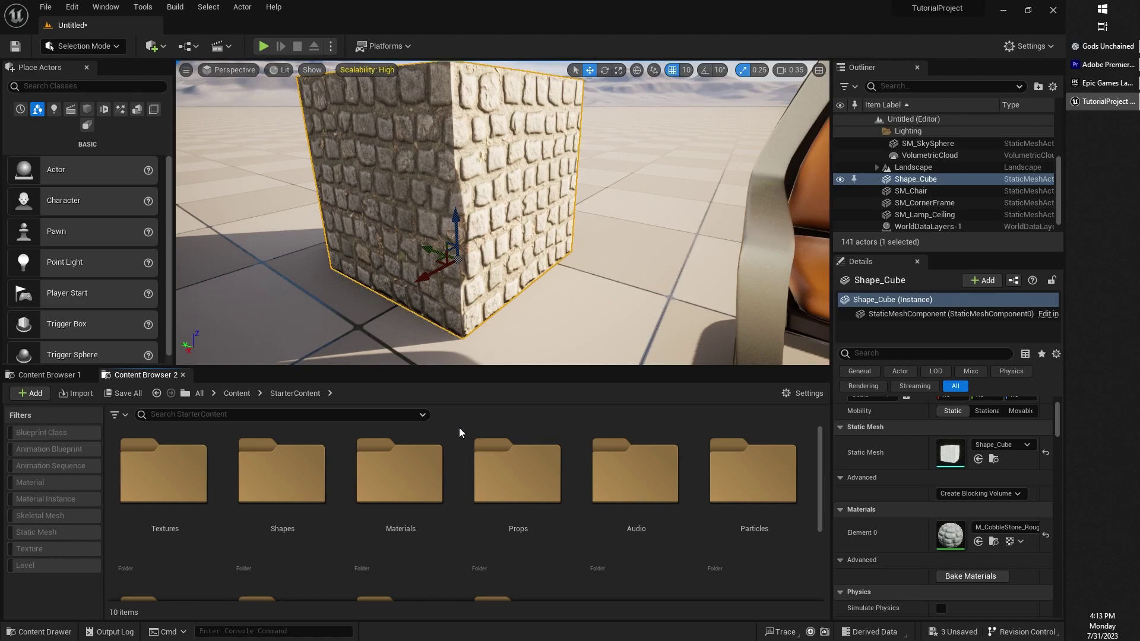
# Scroll the large folder tiles, bring Content Browser 1 to front, and narrow its filters column
pyautogui.keyDown('ctrl'); pyautogui.scroll(-3, 458, 427); pyautogui.keyUp('ctrl')
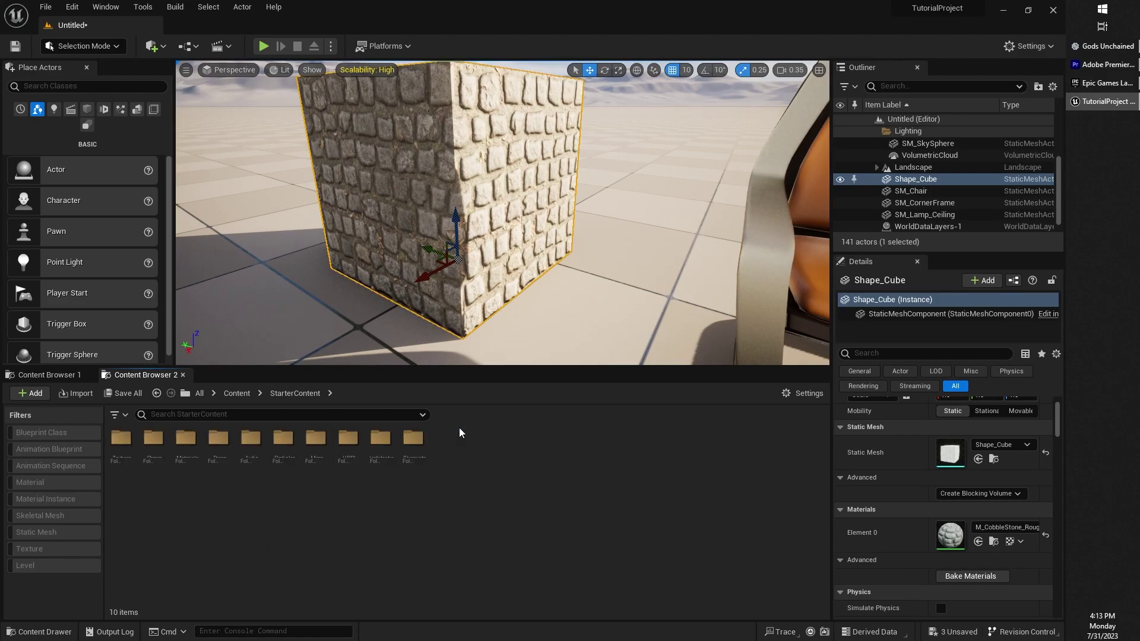
pyautogui.keyDown('ctrl'); pyautogui.scroll(2, 368, 477); pyautogui.keyUp('ctrl')
pyautogui.keyDown('ctrl'); pyautogui.scroll(-1, 321, 479); pyautogui.keyUp('ctrl')
pyautogui.keyDown('ctrl'); pyautogui.scroll(1, 323, 479); pyautogui.keyUp('ctrl')
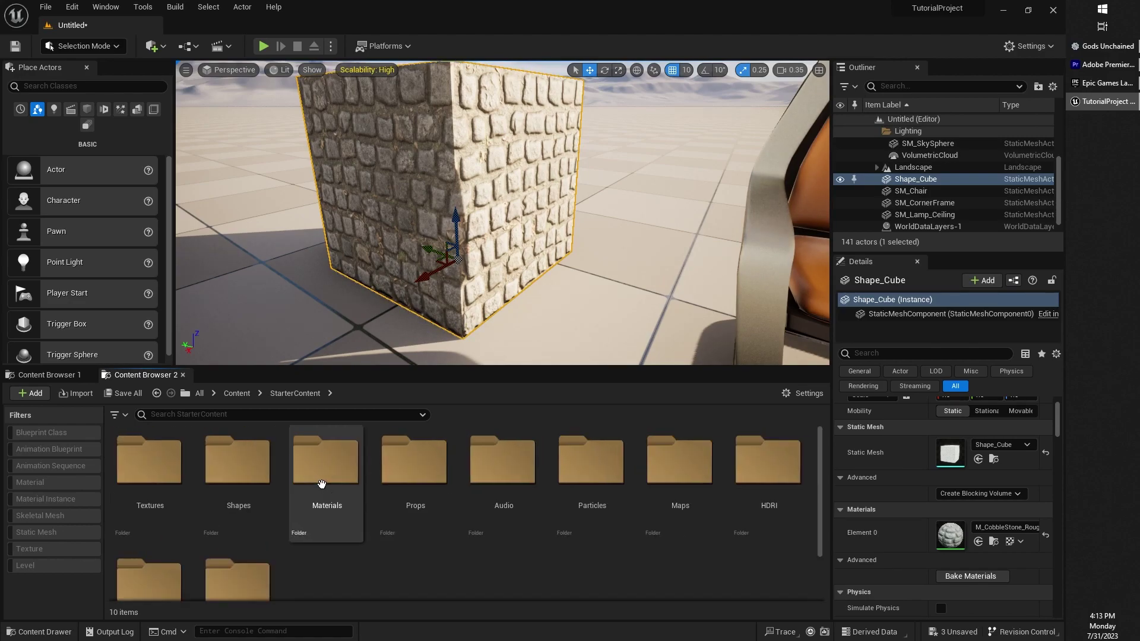
pyautogui.keyDown('ctrl'); pyautogui.scroll(-1, 326, 481); pyautogui.keyUp('ctrl')
pyautogui.click(50, 375)
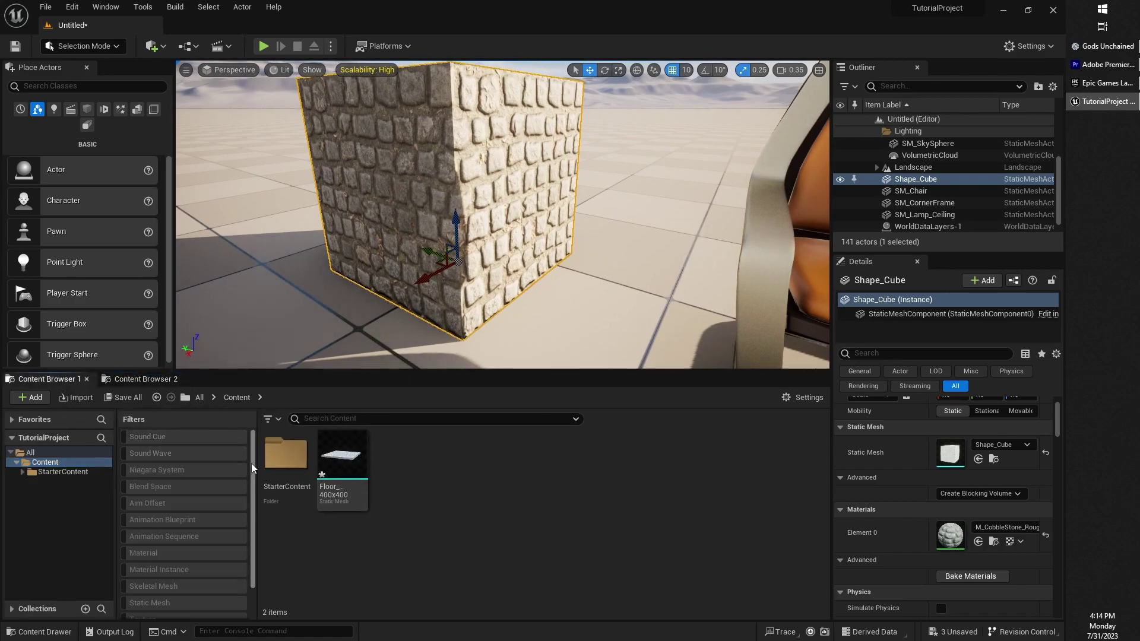
pyautogui.moveTo(258, 466); pyautogui.dragTo(257, 467)
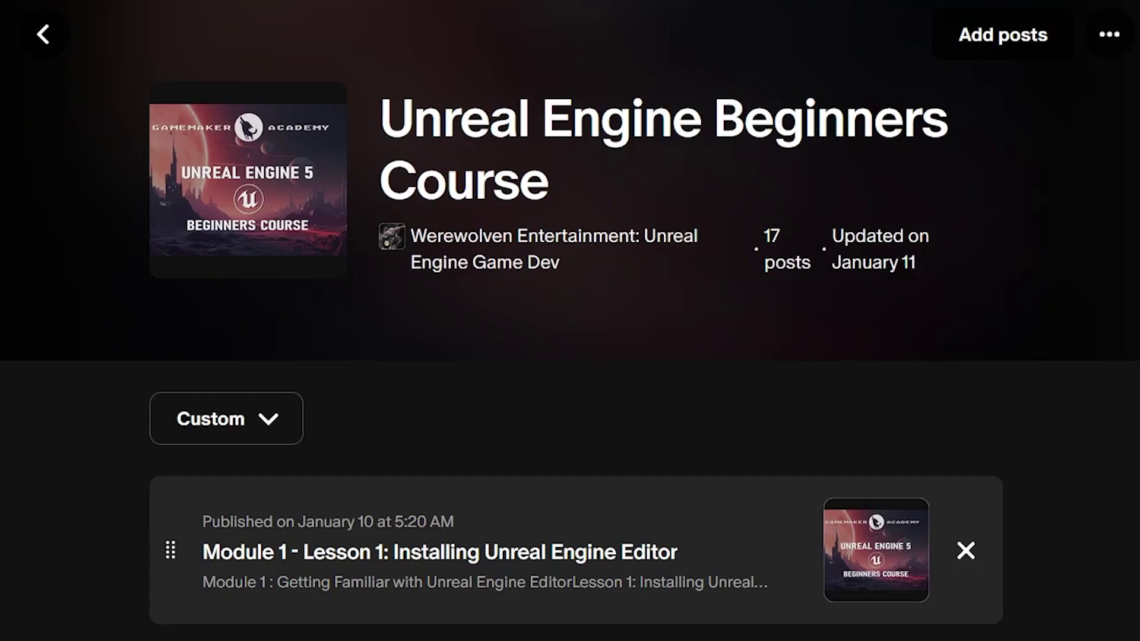
# Scroll past the Module 1 lesson cards down to Module 2 – Lesson 5 on painting flora
pyautogui.scroll(-10, 576, 320)
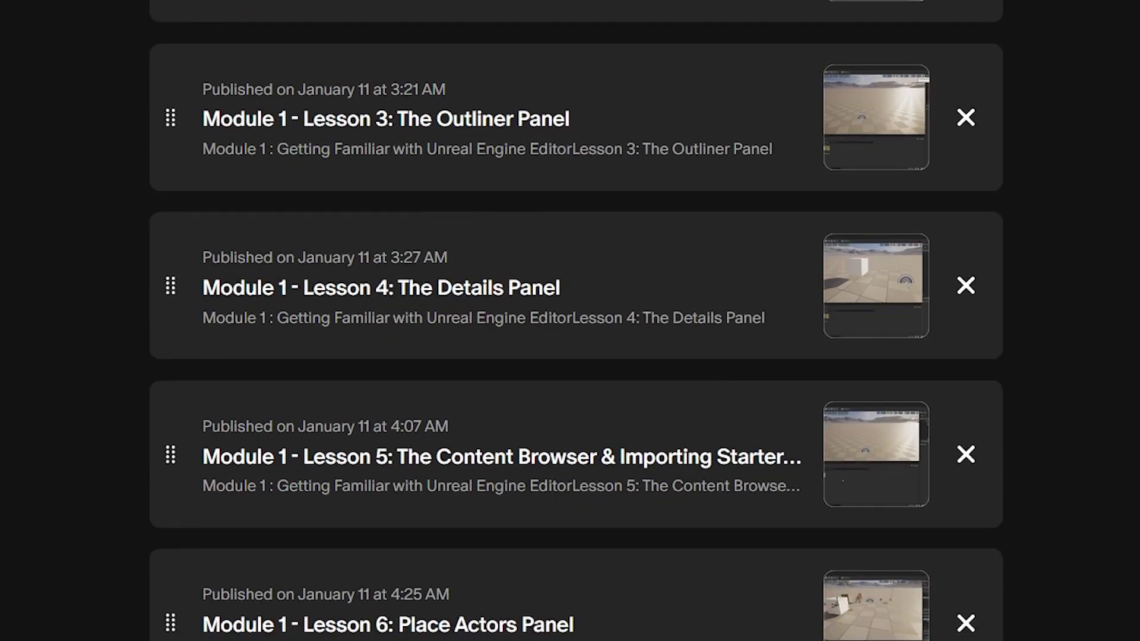
pyautogui.scroll(-10, 576, 320)
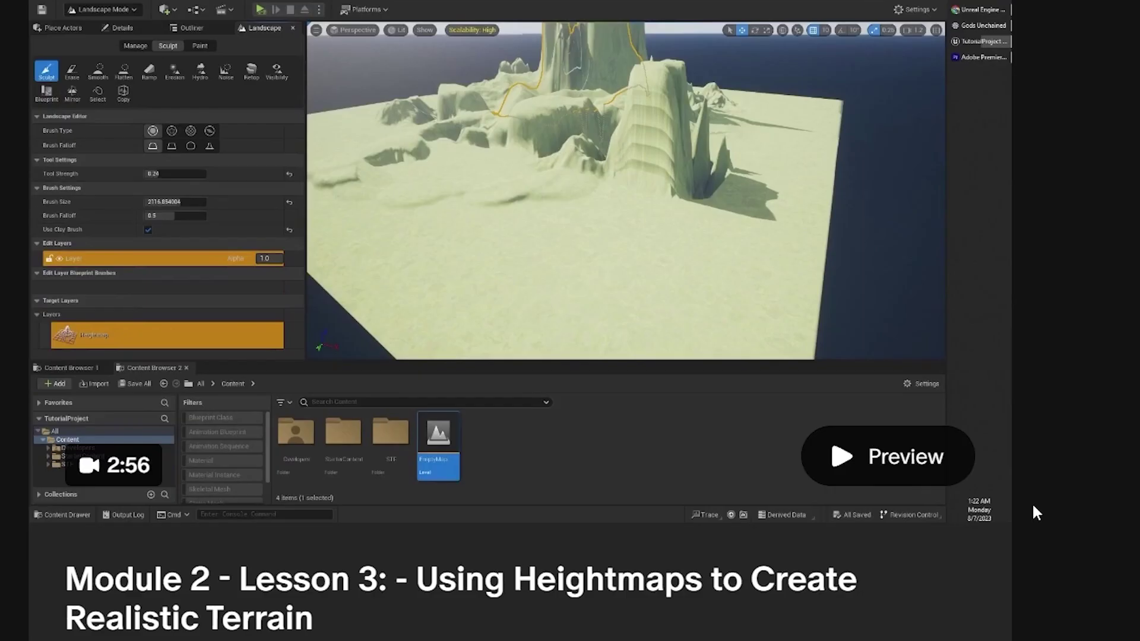
pyautogui.scroll(-15, 1045, 475)
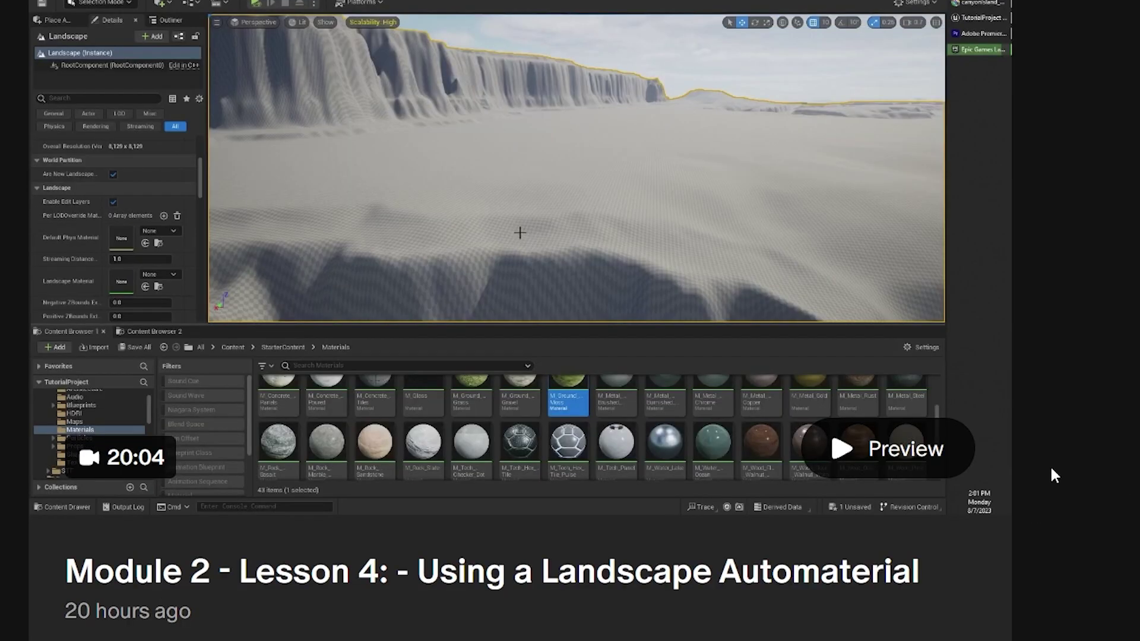
pyautogui.scroll(-3, 1021, 479)
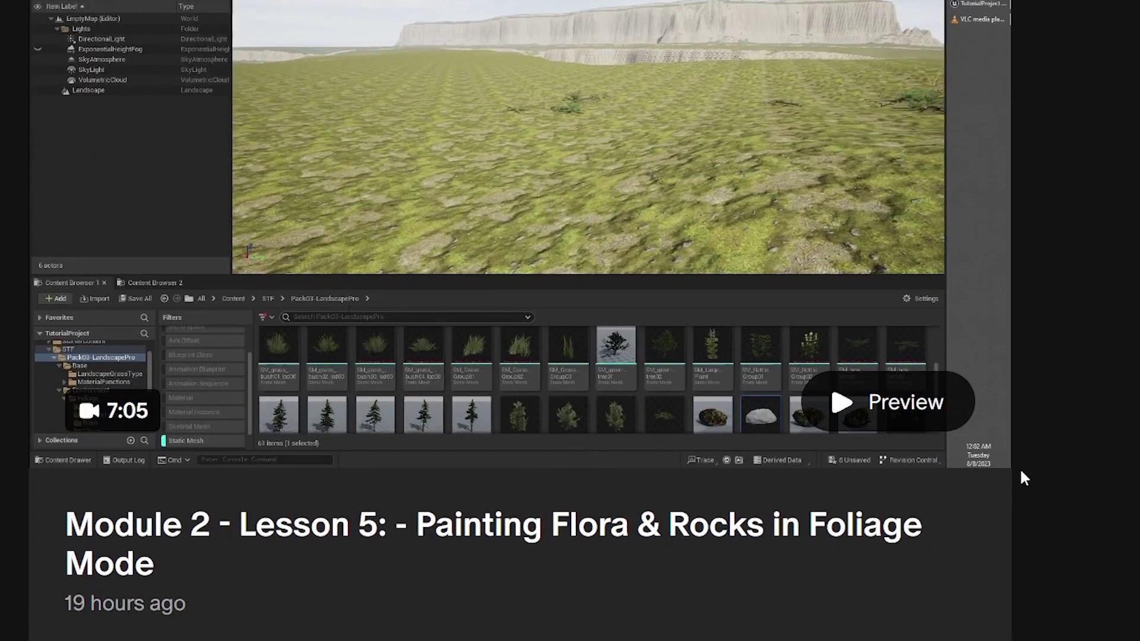